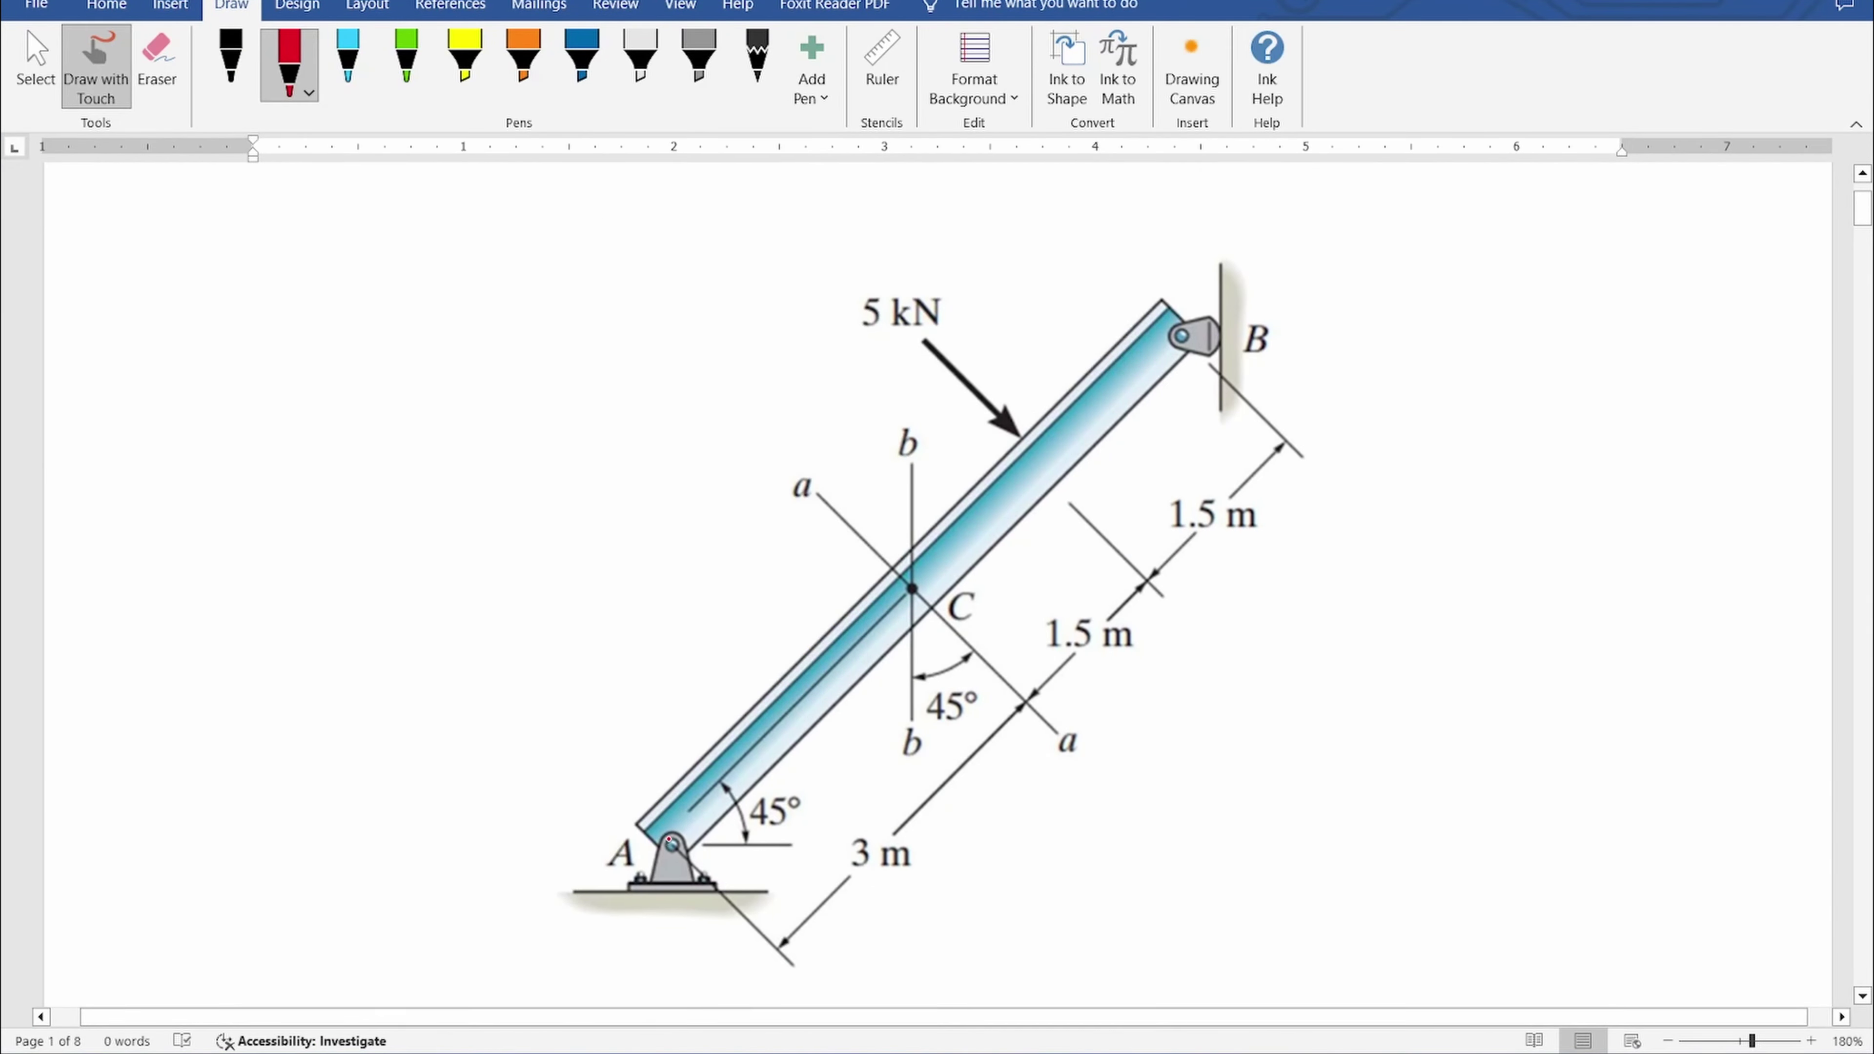
- Sketch red reaction arrows labelled yA and xA at pin A and xB at pin B, then select black ink
drag(669, 840, 668, 655)
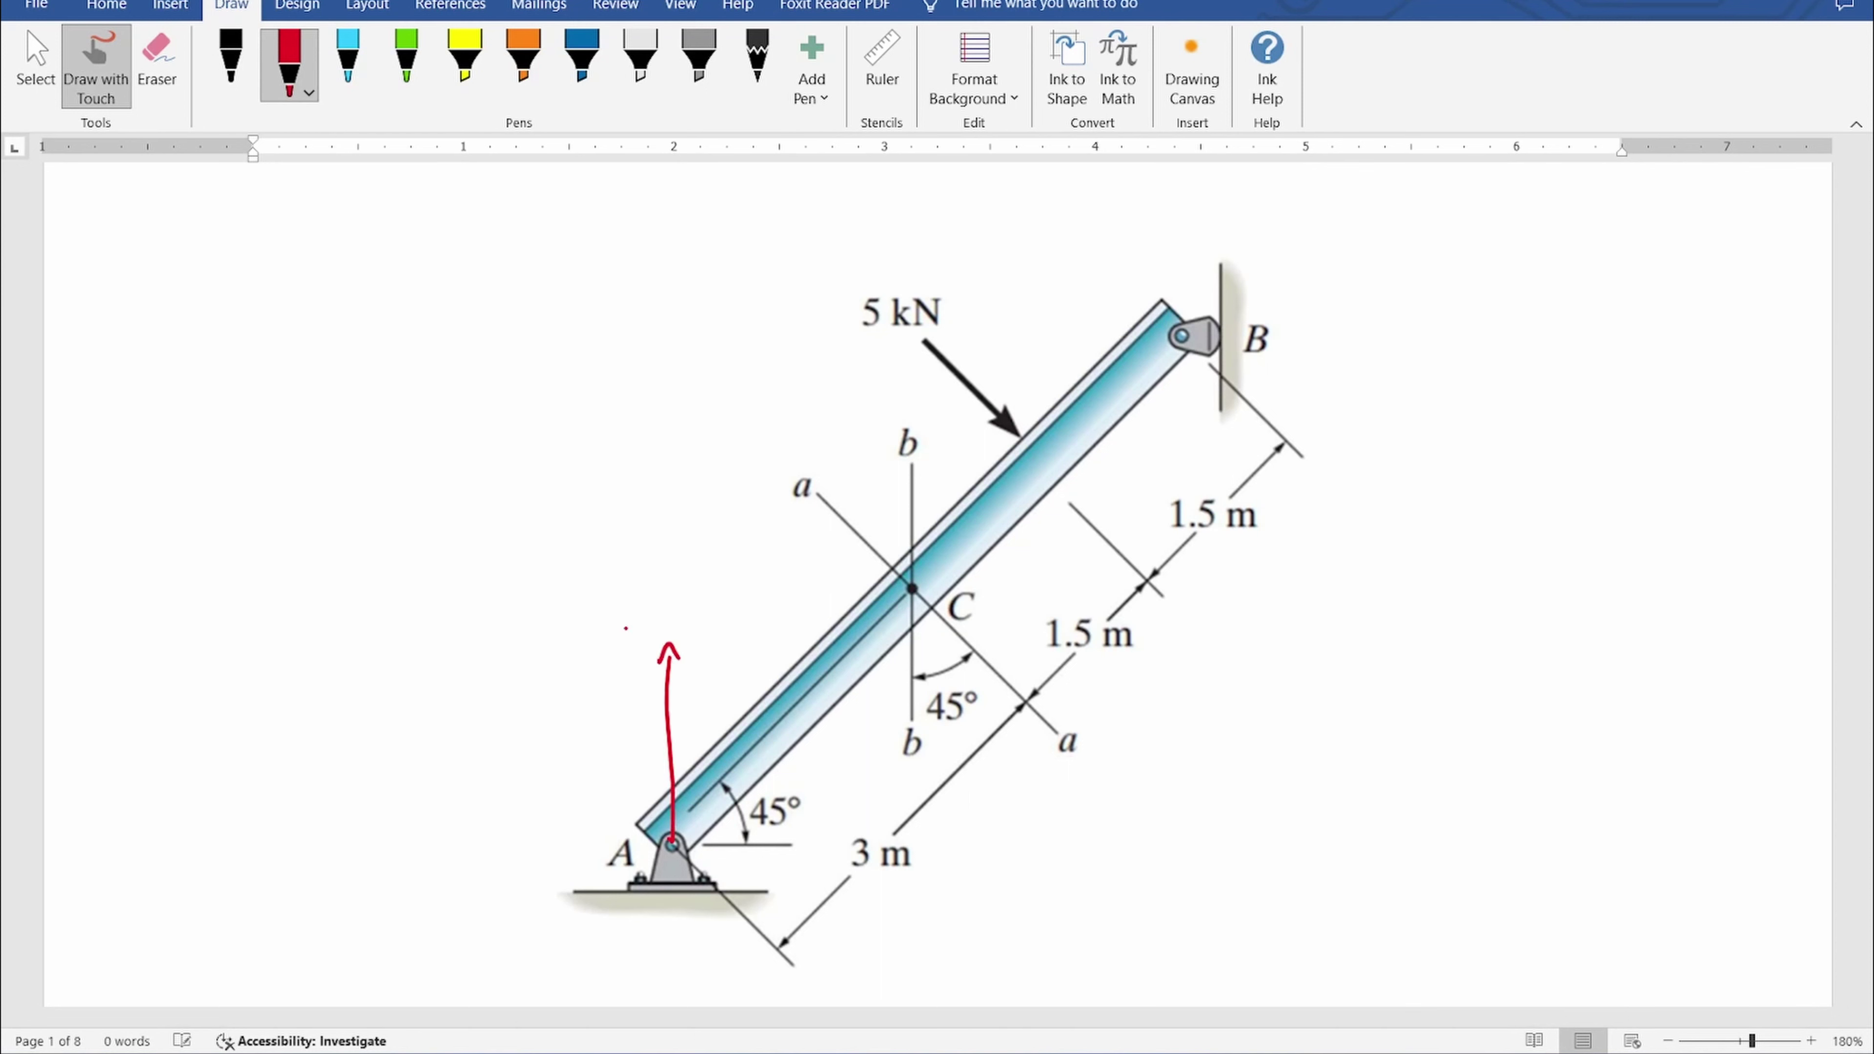
drag(606, 598, 641, 630)
click(647, 640)
mouse_move(676, 843)
mouse_down()
mouse_move(957, 855)
mouse_move(940, 896)
mouse_move(997, 932)
mouse_up()
click(979, 877)
mouse_move(1180, 335)
mouse_down()
mouse_move(977, 341)
mouse_move(993, 347)
mouse_up()
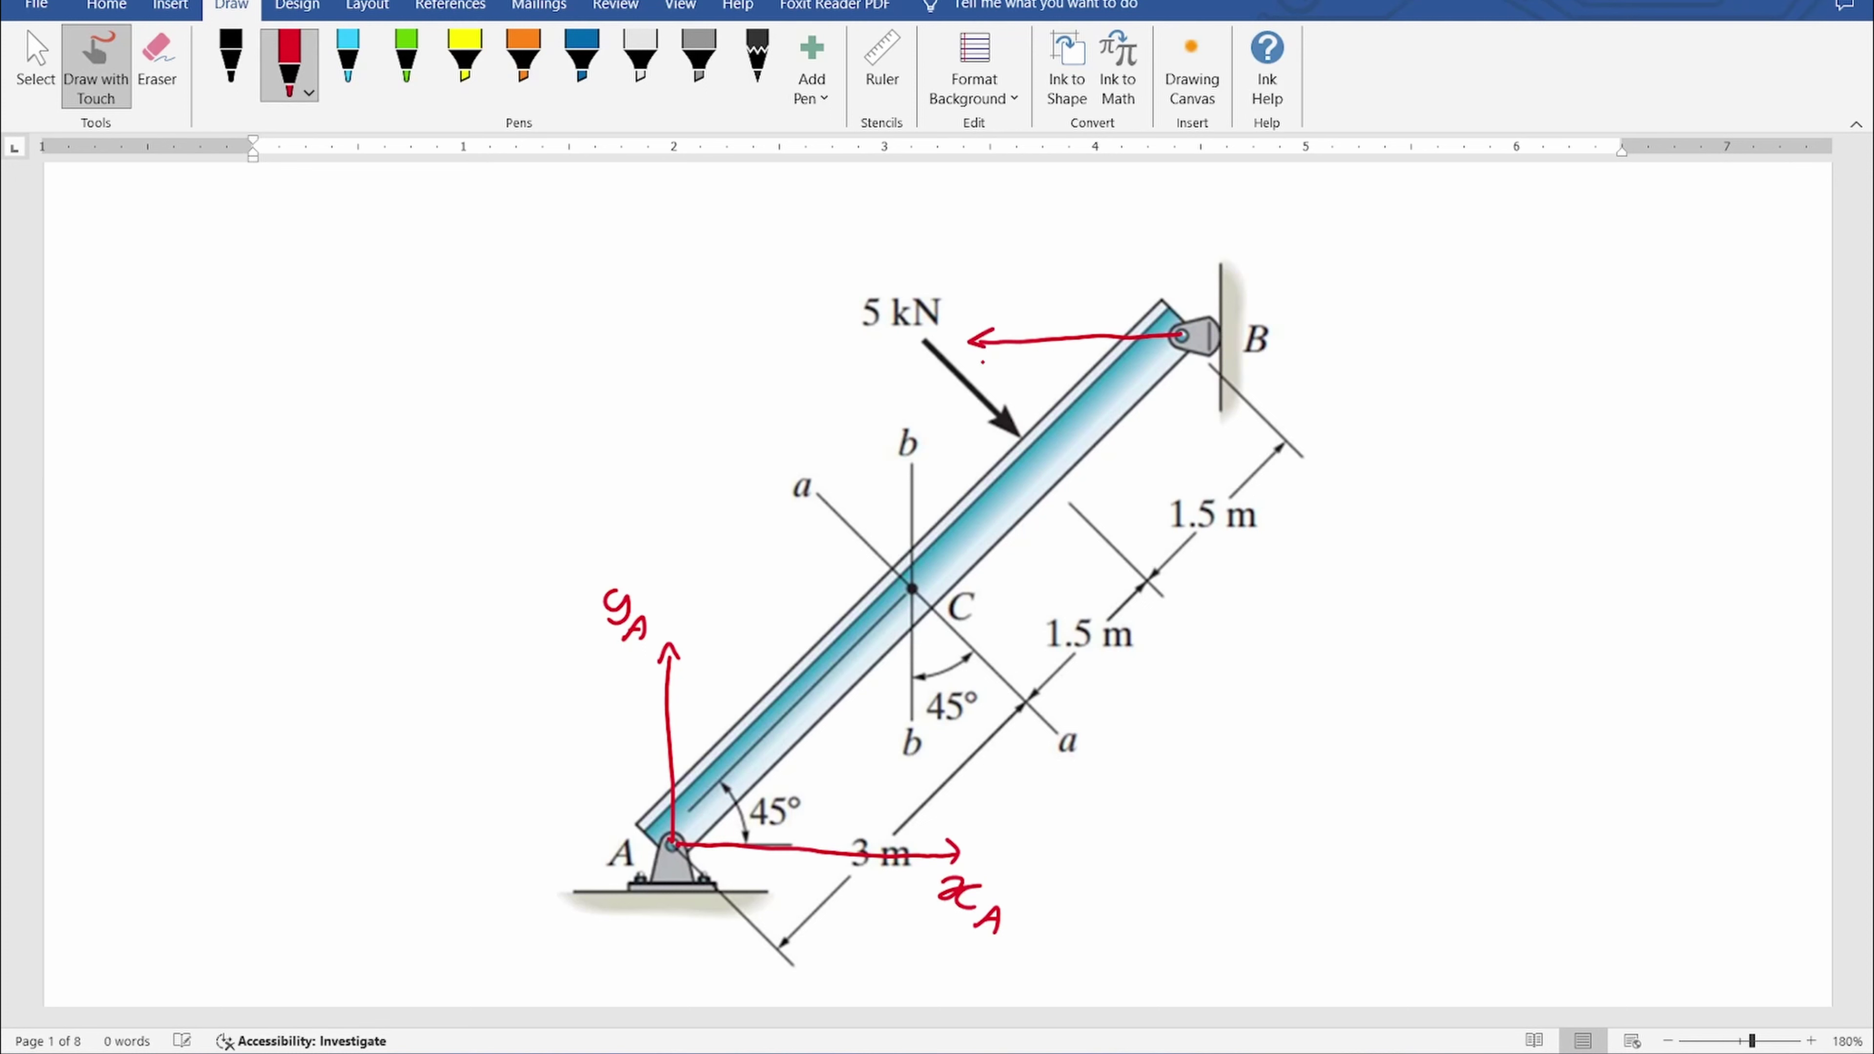
mouse_move(980, 280)
mouse_down()
mouse_move(1010, 291)
mouse_move(1010, 315)
mouse_up()
click(230, 59)
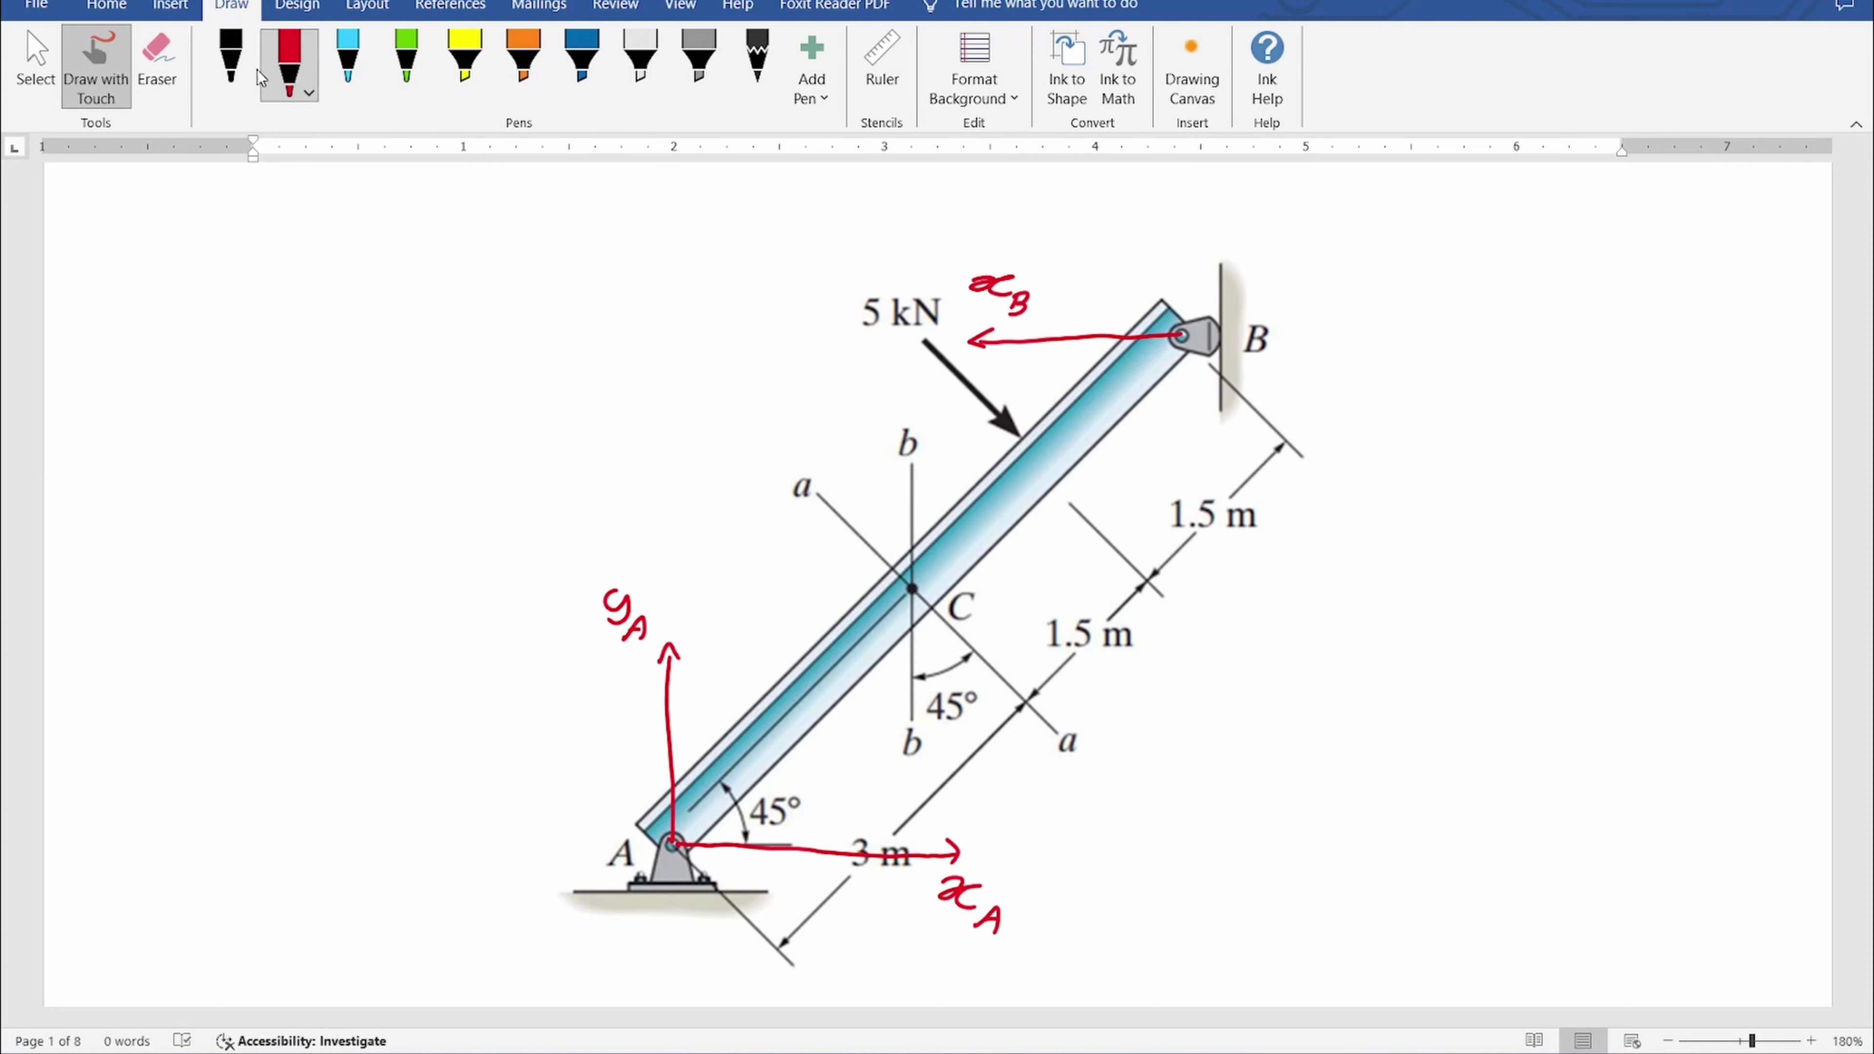
drag(1867, 233, 1867, 265)
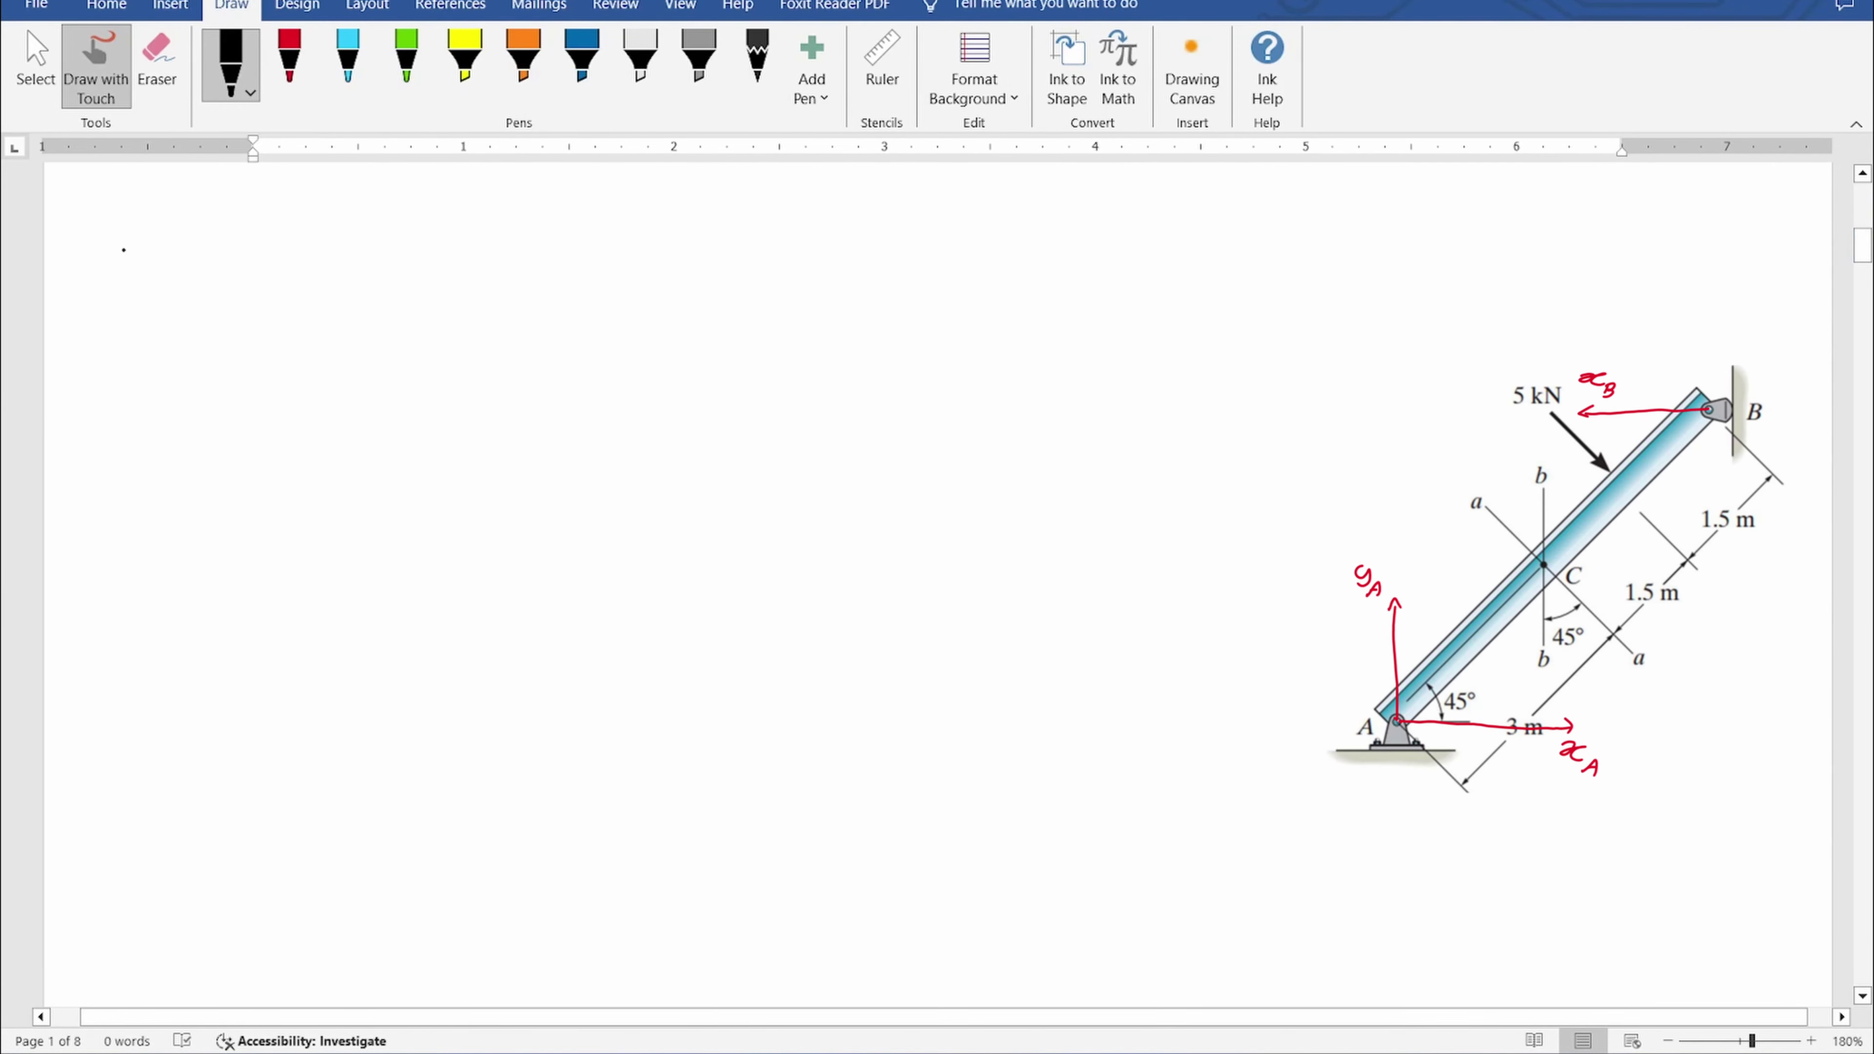
- Handwrite the vertical force balance heading ΣF = 0 below the diagram
mouse_move(155, 255)
mouse_down()
mouse_move(139, 299)
mouse_move(173, 253)
mouse_move(182, 268)
mouse_up()
mouse_move(207, 271)
mouse_down()
mouse_move(199, 303)
mouse_move(233, 269)
mouse_up()
click(244, 328)
drag(199, 289, 275, 291)
drag(252, 301, 316, 282)
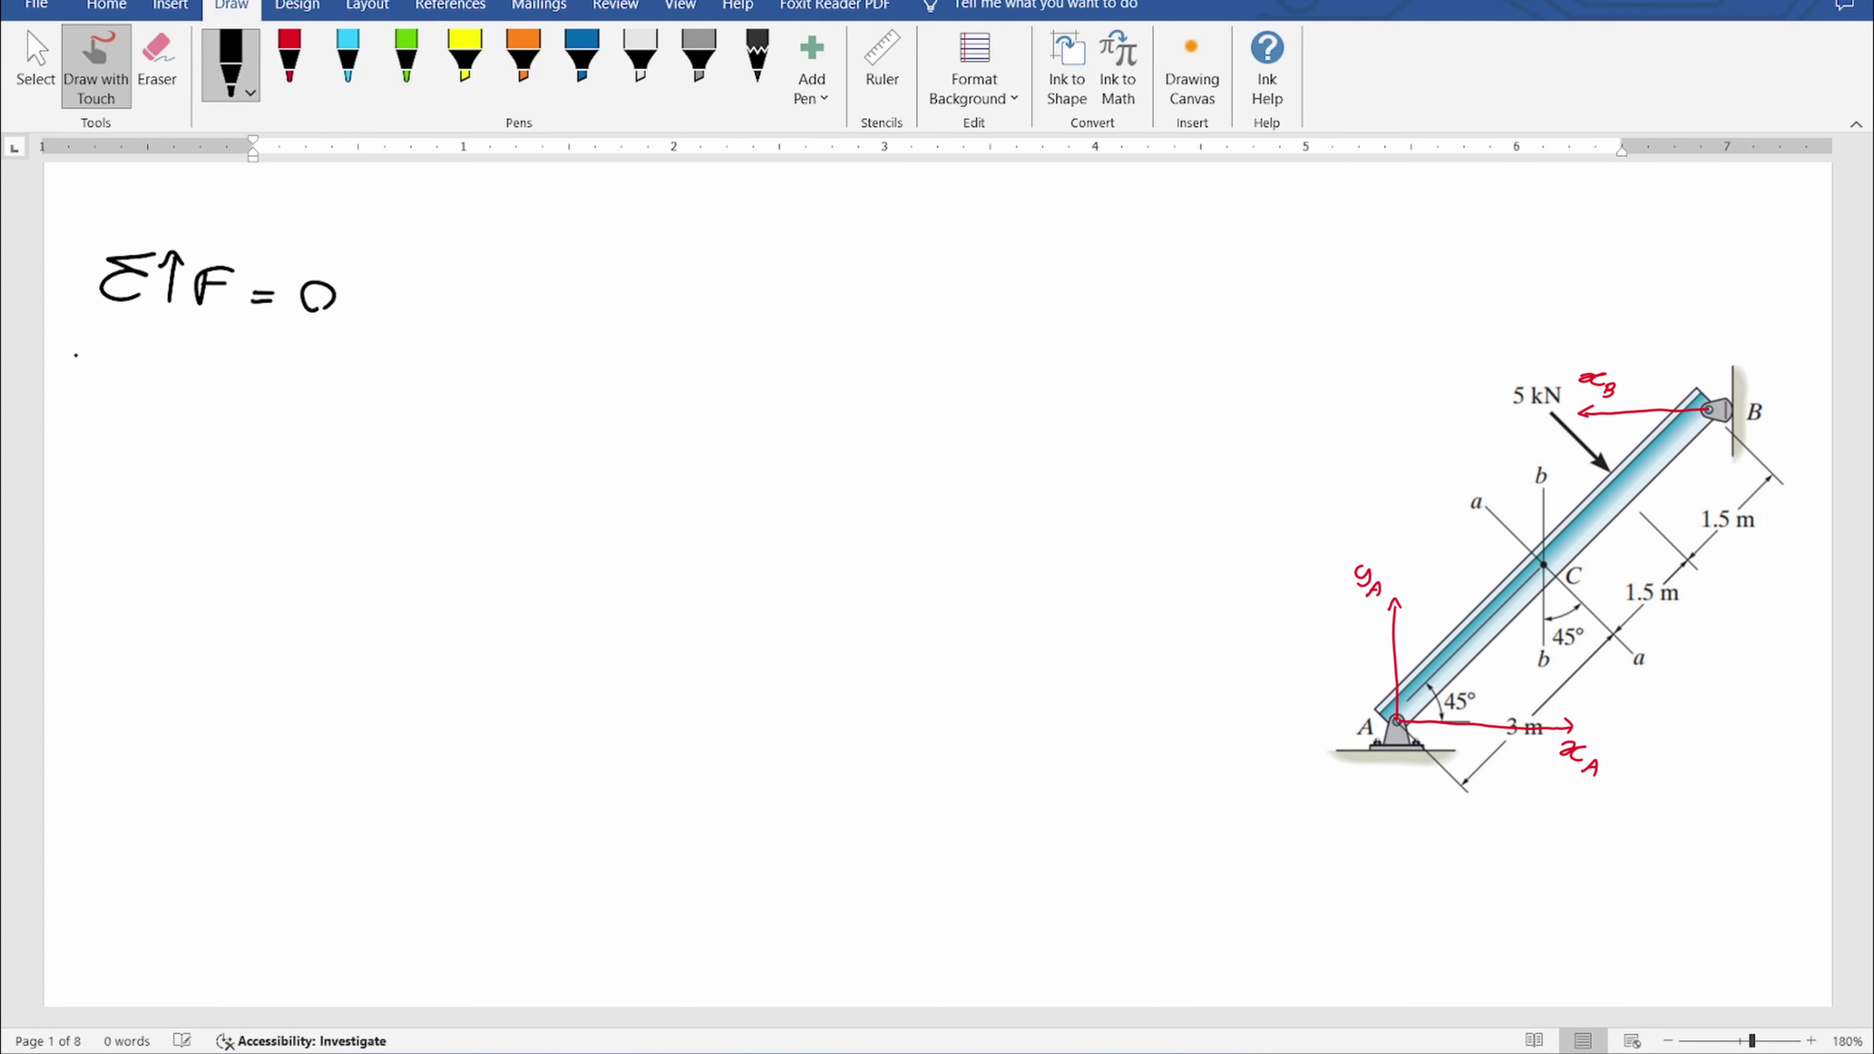
- Write the equation yA − 5 sin45 = 0
mouse_move(112, 352)
mouse_down()
mouse_move(121, 398)
mouse_move(168, 416)
mouse_up()
drag(285, 378, 255, 410)
mouse_move(329, 388)
mouse_down()
mouse_move(300, 418)
mouse_move(432, 420)
mouse_up()
click(334, 418)
drag(418, 408, 418, 427)
drag(456, 403, 443, 433)
drag(497, 428, 520, 417)
drag(555, 406, 554, 408)
- Rewrite the equation substituting 0.7071 for sin45, equal to 0
drag(119, 461, 111, 513)
mouse_move(158, 501)
mouse_down()
mouse_move(140, 533)
mouse_move(166, 530)
mouse_up()
mouse_move(195, 491)
mouse_down()
mouse_move(257, 518)
mouse_move(341, 519)
mouse_up()
mouse_move(337, 500)
mouse_down()
mouse_move(317, 518)
mouse_move(388, 498)
mouse_move(456, 511)
mouse_move(444, 537)
mouse_up()
click(410, 525)
drag(472, 510, 471, 512)
mouse_move(488, 511)
mouse_down()
mouse_move(522, 550)
mouse_move(578, 529)
mouse_up()
drag(563, 538, 578, 537)
drag(616, 516, 614, 518)
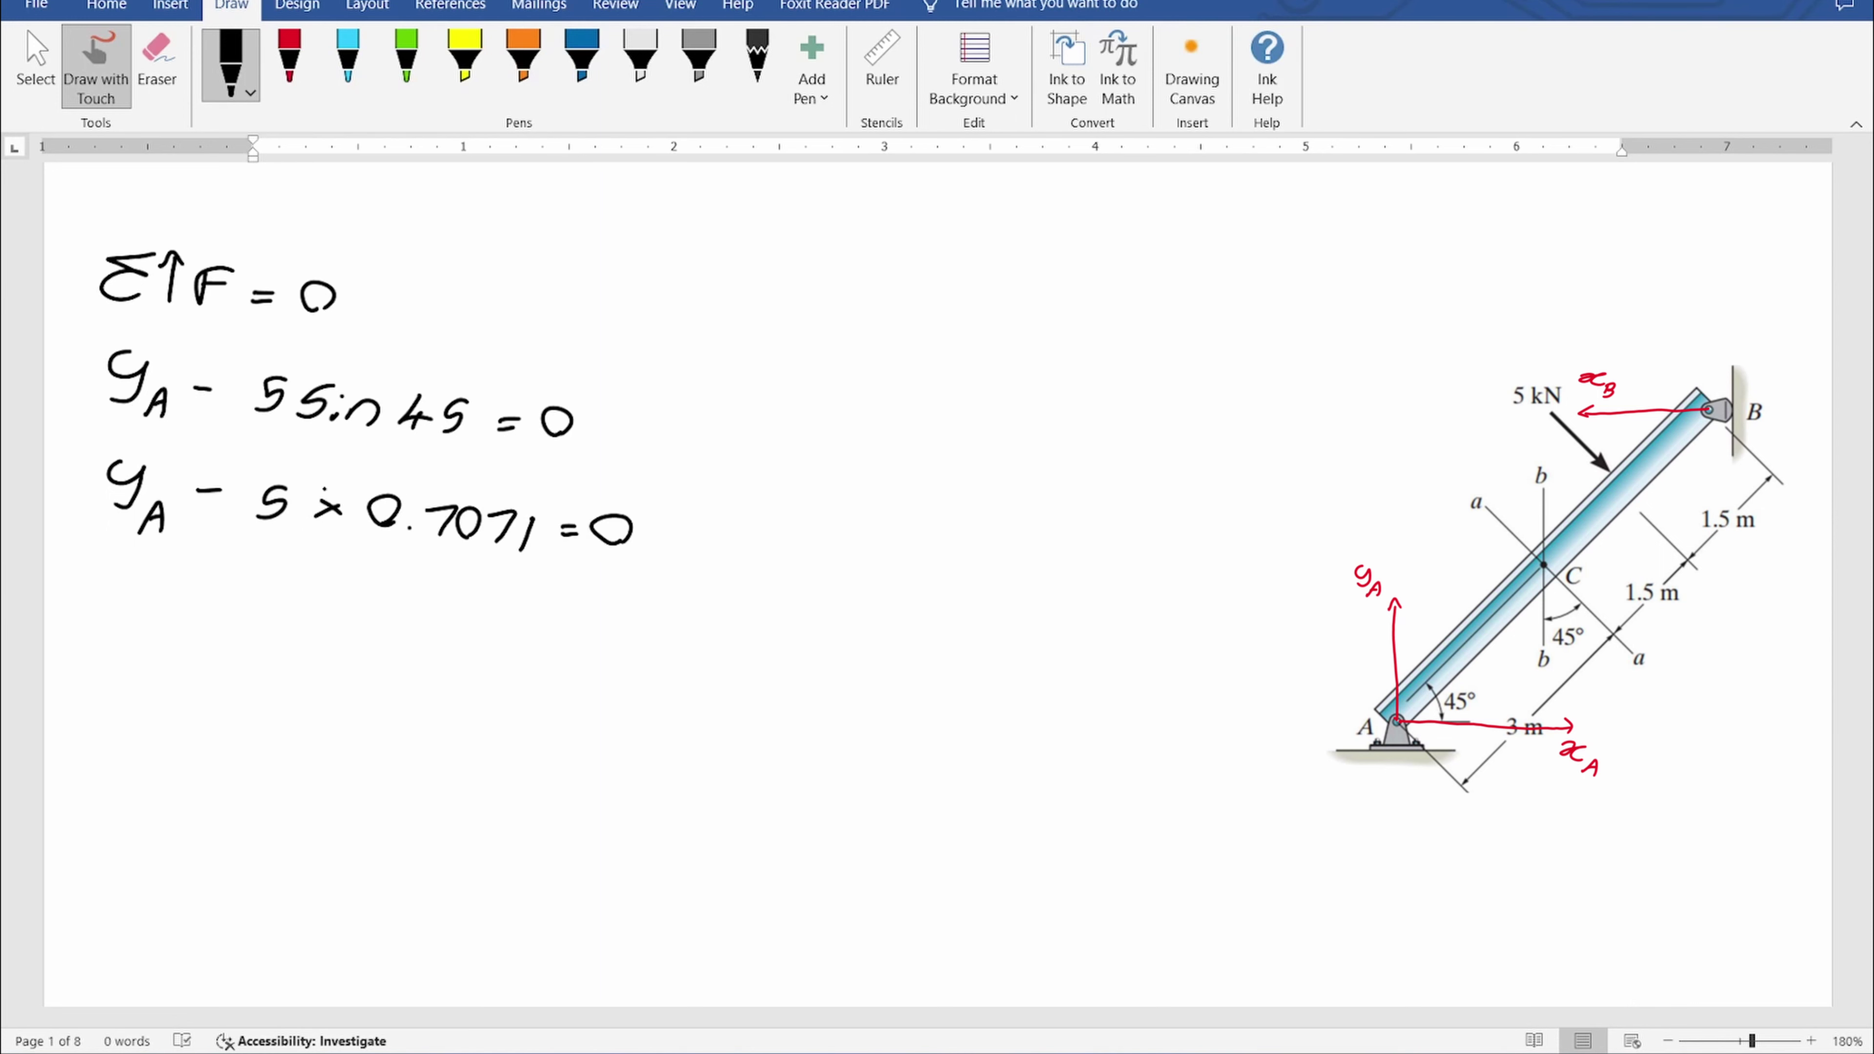
- Write the result yA = 3.5355 and switch to the green pen
drag(96, 588, 97, 619)
drag(129, 642, 157, 646)
mouse_move(295, 590)
mouse_down()
mouse_move(354, 610)
mouse_move(323, 637)
mouse_move(372, 643)
mouse_up()
click(307, 623)
mouse_move(432, 612)
mouse_down()
mouse_move(408, 642)
mouse_move(450, 648)
mouse_up()
click(406, 63)
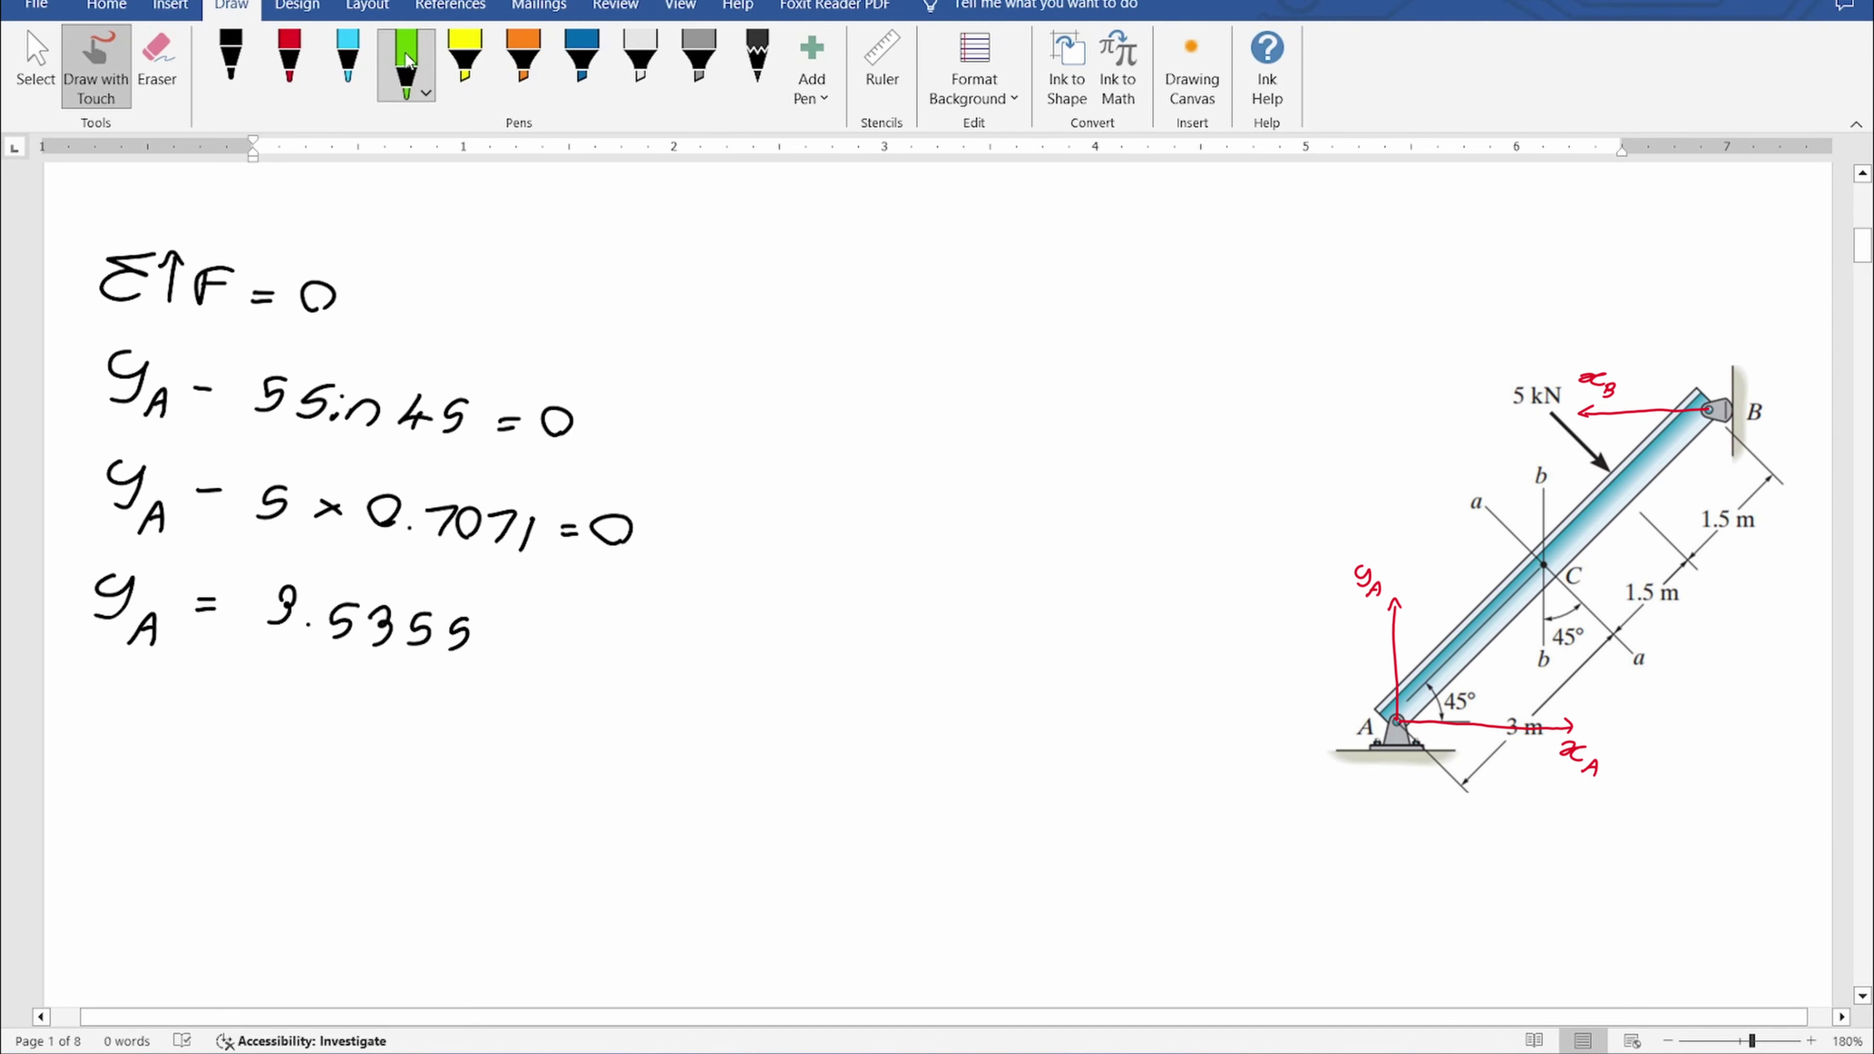
drag(1866, 234, 1862, 210)
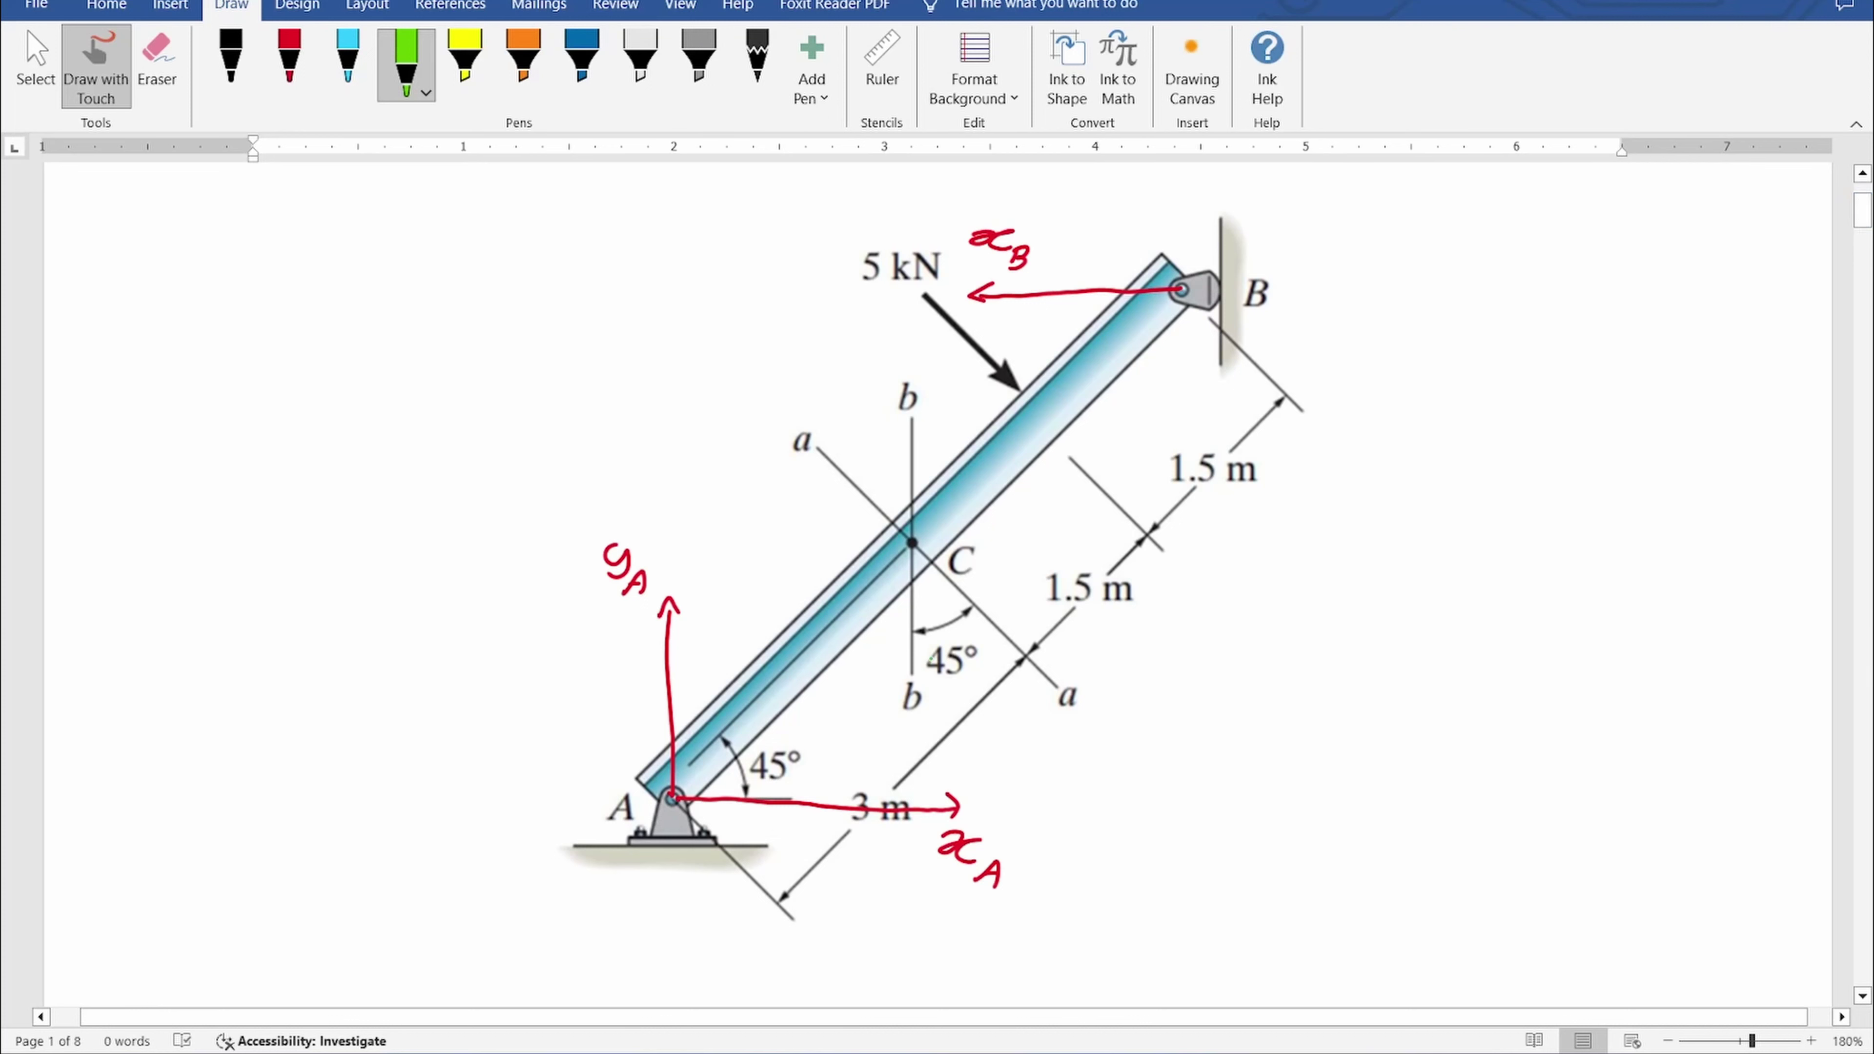
- Circle the xA and xB labels in green, then return to the black pen
mouse_move(986, 810)
mouse_down()
mouse_move(918, 839)
mouse_move(1011, 836)
mouse_up()
mouse_move(1028, 213)
mouse_down()
mouse_move(966, 287)
mouse_move(1042, 234)
mouse_up()
click(231, 59)
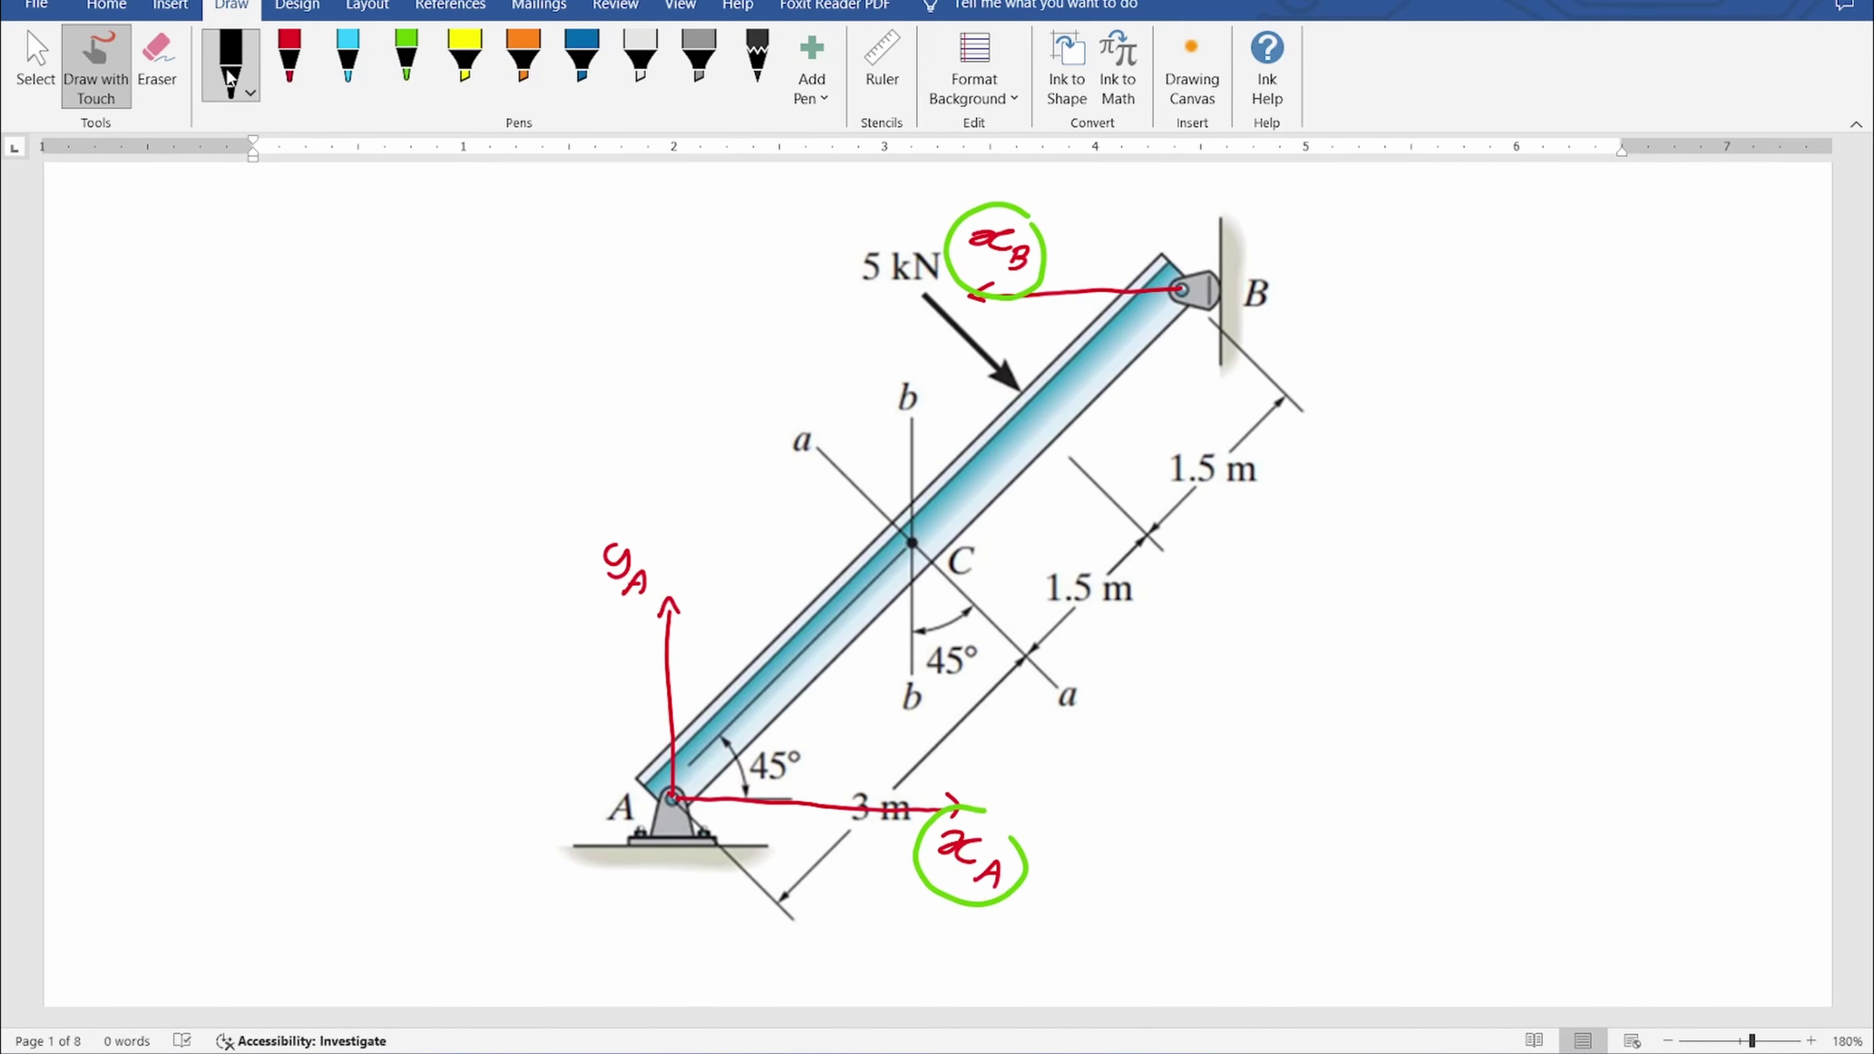
drag(1862, 213, 1865, 259)
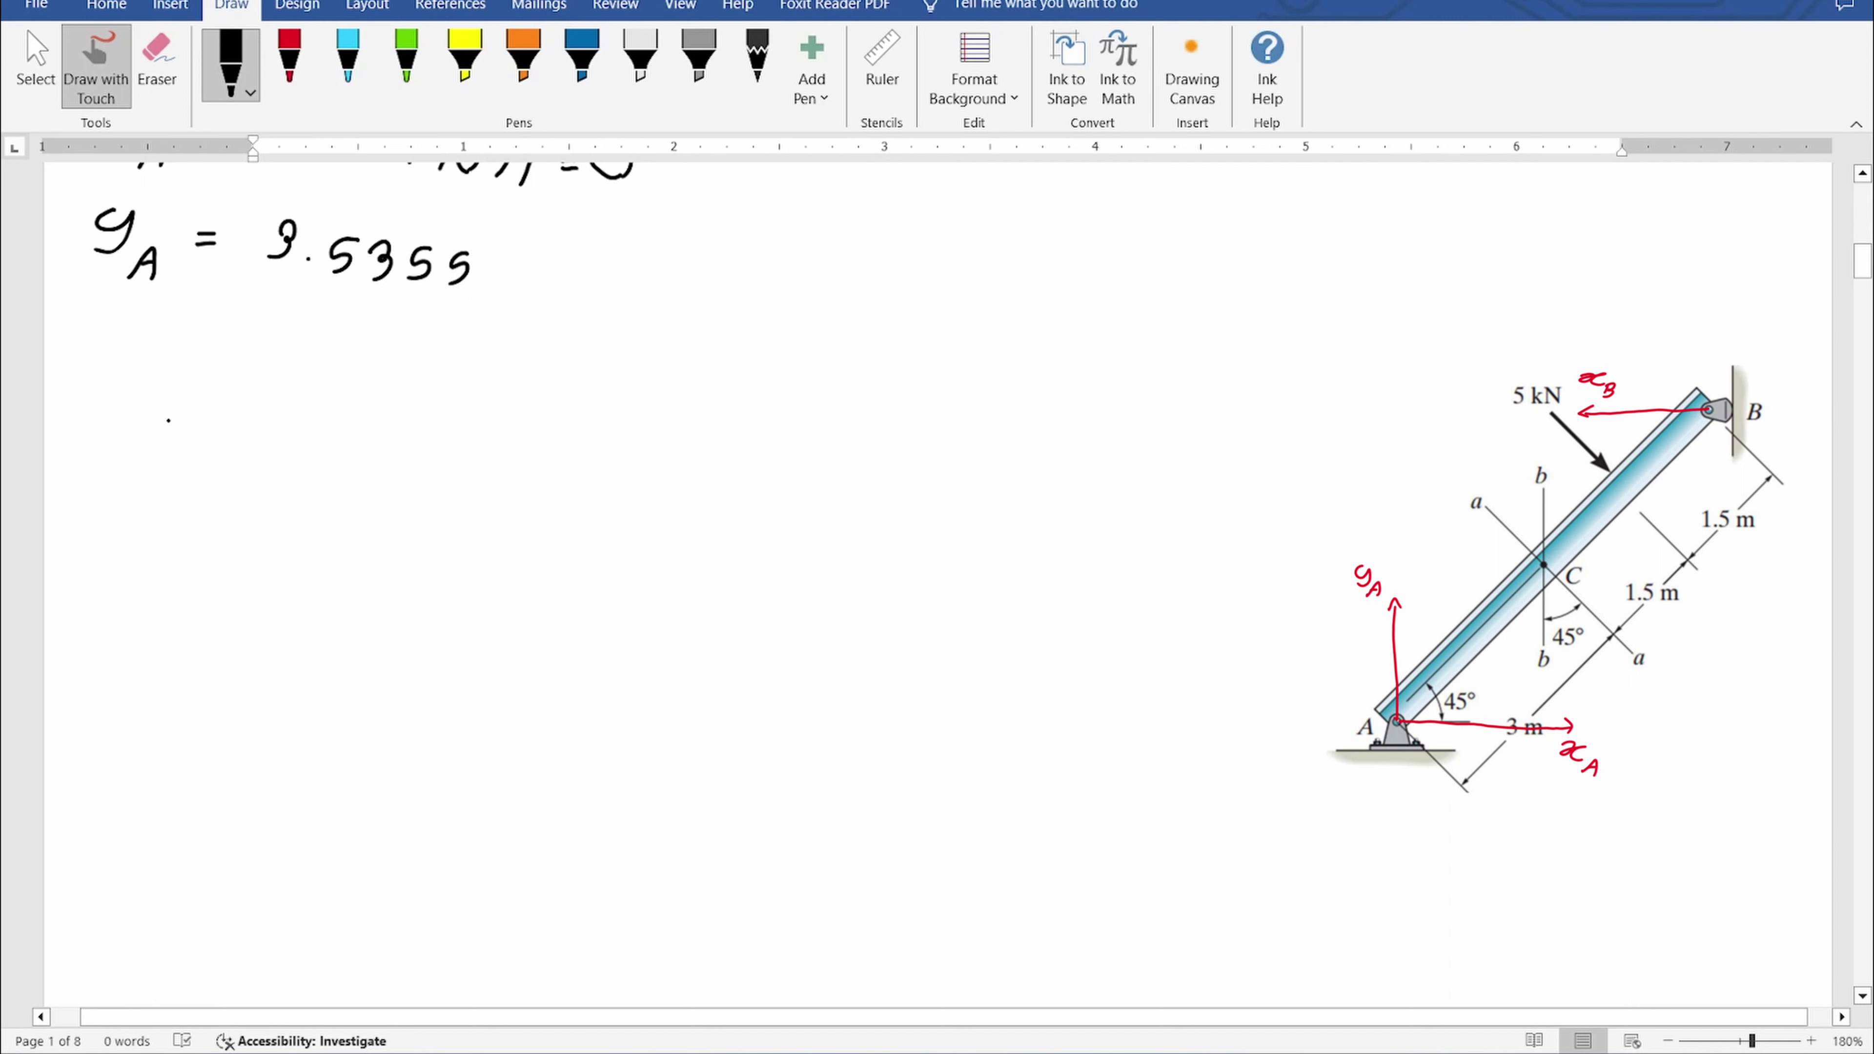
- Write the moment balance heading ΣMA = 0 with a counterclockwise arrow
mouse_move(177, 434)
mouse_down()
mouse_move(144, 458)
mouse_move(177, 487)
mouse_up()
mouse_move(199, 487)
mouse_down()
mouse_move(224, 453)
mouse_move(276, 505)
mouse_up()
mouse_move(221, 395)
mouse_down()
mouse_move(308, 461)
mouse_move(237, 407)
mouse_up()
drag(359, 479, 387, 478)
drag(357, 486, 389, 484)
mouse_move(436, 478)
mouse_down()
mouse_move(418, 503)
mouse_move(434, 502)
mouse_up()
- Write the moment equation xB × 6 cos45 − 4.5 × 5 = 0
drag(250, 583, 235, 611)
drag(254, 590, 284, 611)
mouse_move(291, 615)
mouse_down()
mouse_move(294, 639)
mouse_move(356, 620)
mouse_move(336, 626)
mouse_up()
mouse_move(424, 604)
mouse_down()
mouse_move(402, 628)
mouse_move(486, 645)
mouse_move(508, 628)
mouse_up()
mouse_move(540, 622)
mouse_down()
mouse_move(521, 650)
mouse_move(619, 633)
mouse_up()
mouse_move(606, 624)
mouse_down()
mouse_move(603, 649)
mouse_move(634, 648)
mouse_up()
drag(637, 619, 725, 643)
mouse_move(779, 616)
mouse_down()
mouse_move(784, 651)
mouse_move(822, 656)
mouse_up()
click(813, 644)
drag(867, 629, 891, 648)
mouse_move(889, 628)
mouse_down()
mouse_move(869, 650)
mouse_move(921, 665)
mouse_move(1002, 645)
mouse_up()
drag(980, 659, 1003, 656)
drag(1027, 661, 1029, 666)
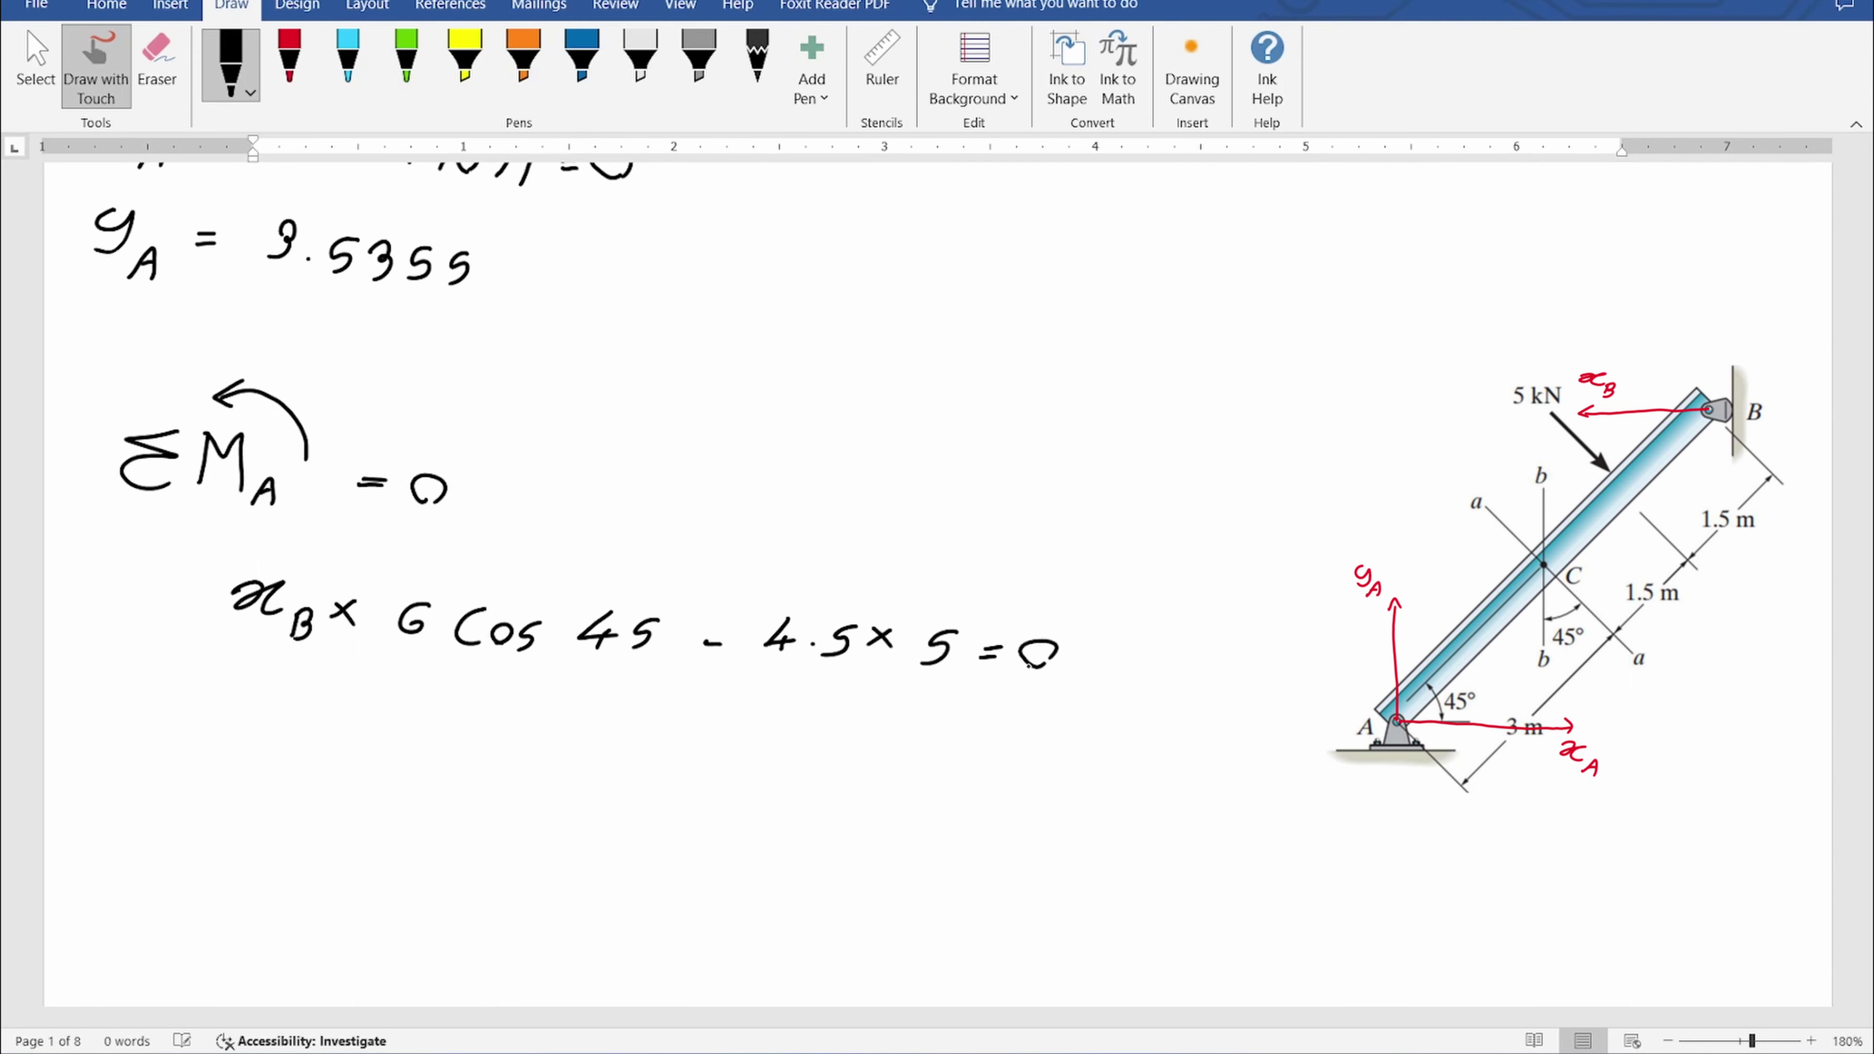
- Simplify it to xB × 6 × 0.7071 − 22.5 = 0
mouse_move(258, 673)
mouse_down()
mouse_move(229, 697)
mouse_move(274, 673)
mouse_up()
mouse_move(284, 703)
mouse_down()
mouse_move(283, 727)
mouse_move(365, 711)
mouse_up()
mouse_move(361, 687)
mouse_down()
mouse_move(338, 709)
mouse_move(463, 715)
mouse_up()
mouse_move(462, 696)
mouse_down()
mouse_move(442, 716)
mouse_move(509, 699)
mouse_move(564, 727)
mouse_move(596, 708)
mouse_up()
click(538, 721)
mouse_move(616, 707)
mouse_down()
mouse_move(633, 733)
mouse_move(771, 737)
mouse_up()
drag(782, 723, 806, 737)
click(827, 742)
mouse_move(866, 720)
mouse_down()
mouse_move(837, 749)
mouse_move(931, 738)
mouse_up()
drag(909, 750, 931, 748)
drag(971, 716, 953, 730)
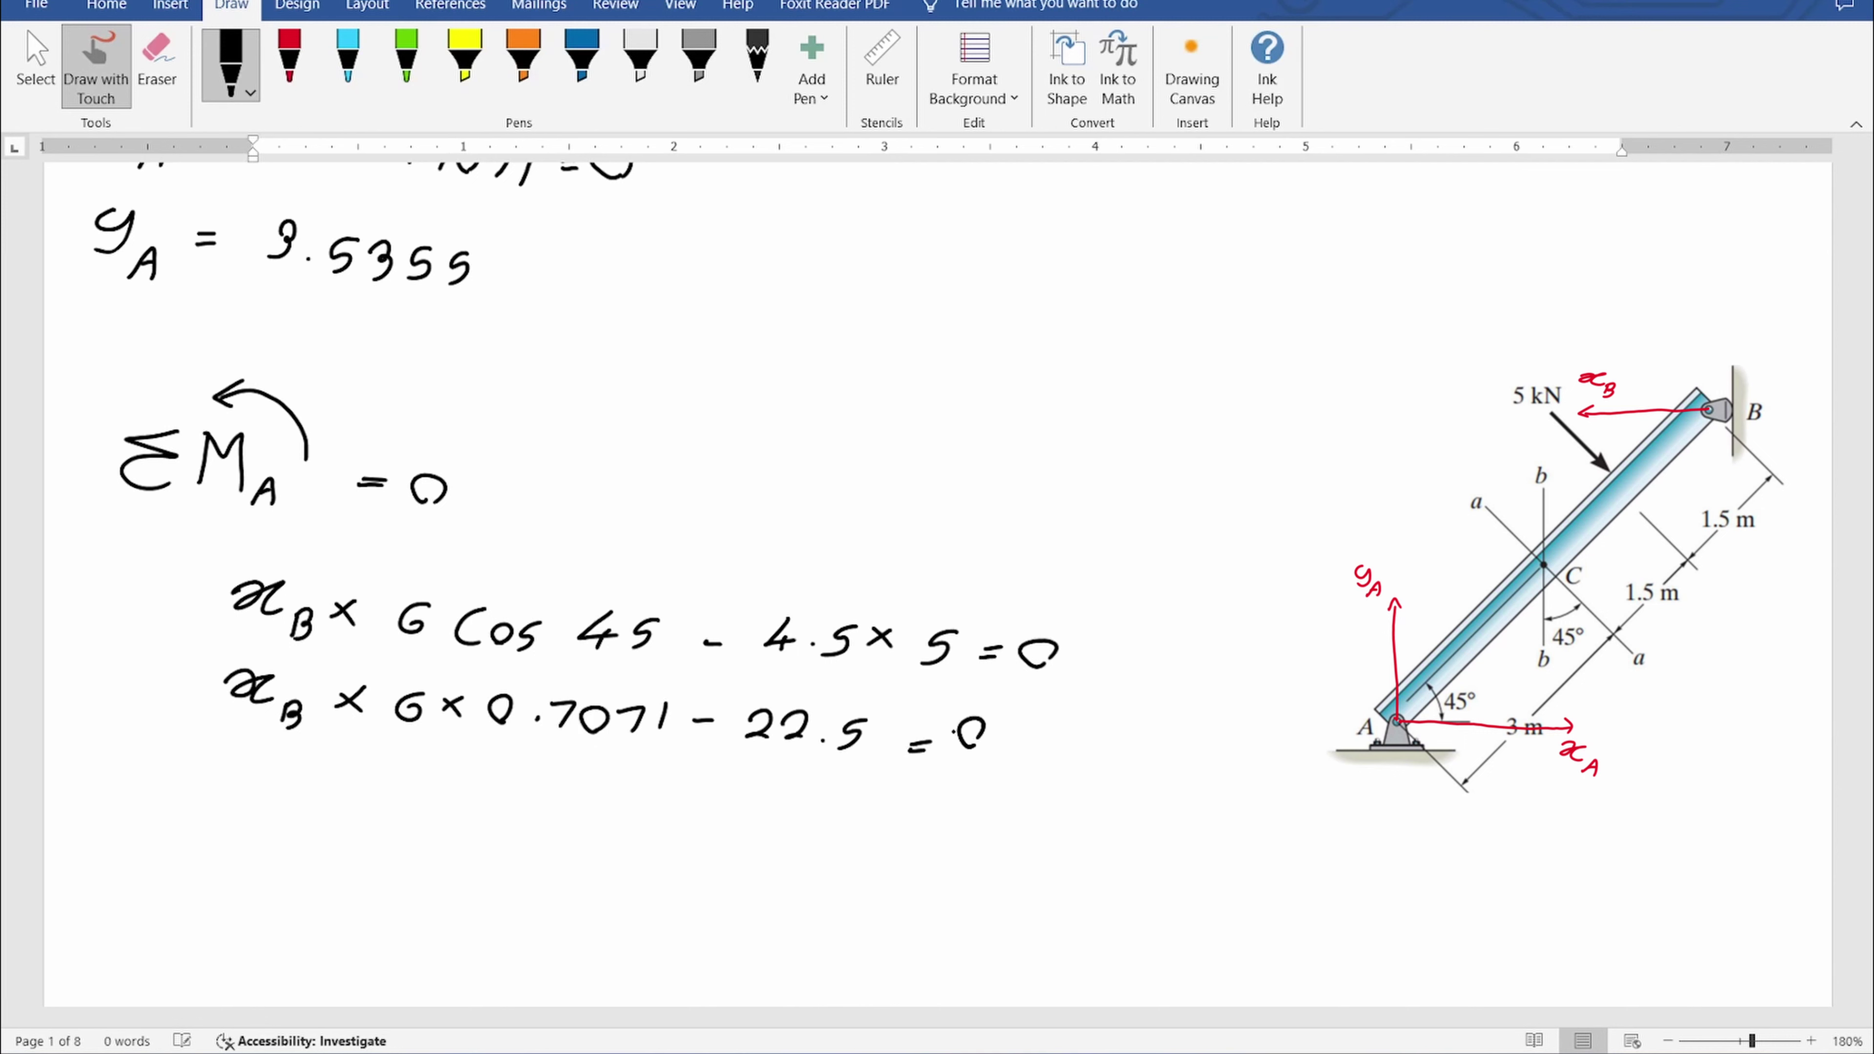
- Write the third line 4.2426 xB = 22.5
mouse_move(236, 780)
mouse_down()
mouse_move(253, 802)
mouse_move(361, 810)
mouse_up()
drag(353, 802, 350, 823)
drag(381, 791, 404, 815)
mouse_move(441, 785)
mouse_down()
mouse_move(428, 805)
mouse_move(506, 805)
mouse_up()
mouse_move(509, 819)
mouse_down()
mouse_move(519, 847)
mouse_move(601, 801)
mouse_up()
drag(577, 811, 667, 823)
drag(674, 799, 733, 832)
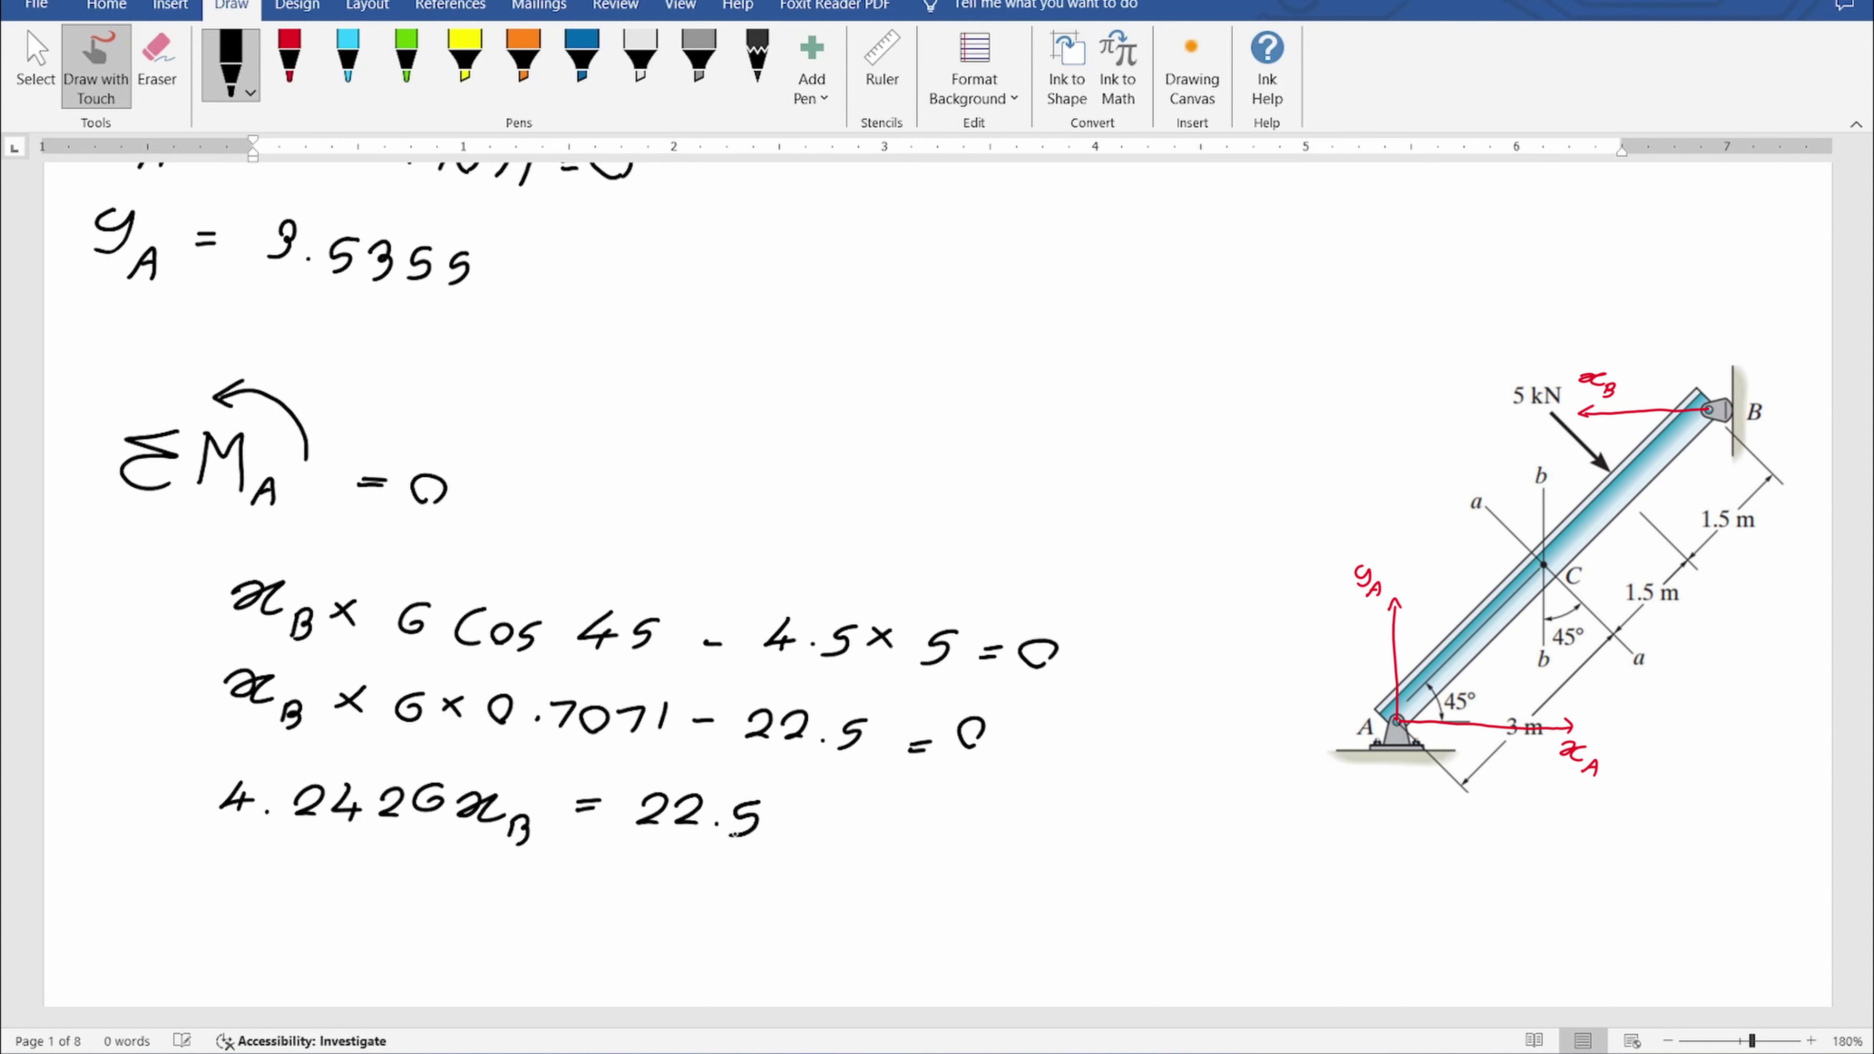
- Solve for xB as the fraction 22.5 / 4.2426
mouse_move(224, 876)
mouse_down()
mouse_move(280, 862)
mouse_move(299, 919)
mouse_move(378, 890)
mouse_up()
drag(357, 881, 553, 906)
click(538, 894)
mouse_move(418, 924)
mouse_down()
mouse_move(618, 926)
mouse_move(439, 979)
mouse_up()
click(454, 969)
drag(476, 952, 504, 973)
drag(525, 945, 525, 985)
drag(553, 953, 577, 974)
drag(618, 951, 602, 963)
- Write the result xB = 5.3034 kN, leaving the pen options unchanged
drag(1863, 279, 1864, 304)
drag(338, 573, 357, 573)
drag(336, 582, 359, 581)
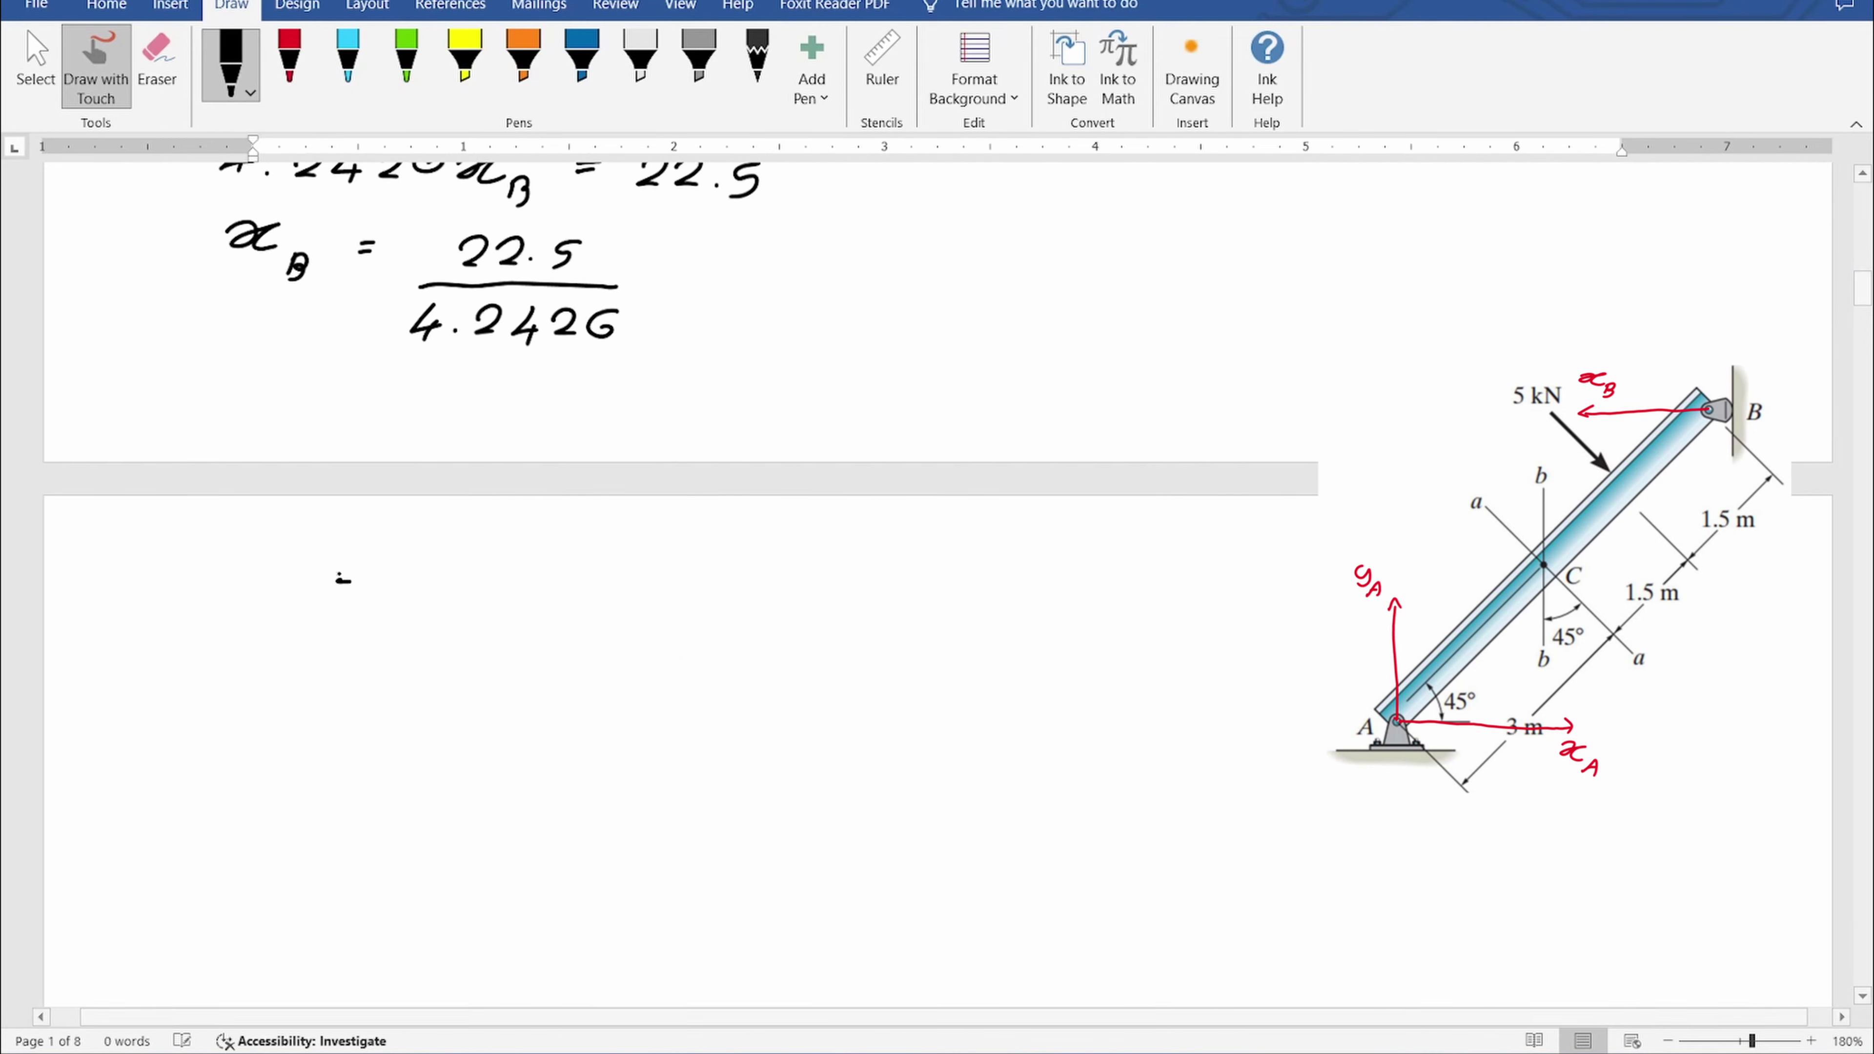
drag(348, 413, 374, 410)
drag(347, 421, 465, 386)
drag(448, 389, 428, 425)
mouse_move(542, 398)
mouse_down()
mouse_move(507, 428)
mouse_move(548, 397)
mouse_move(572, 432)
mouse_up()
mouse_move(623, 399)
mouse_down()
mouse_move(645, 429)
mouse_move(631, 441)
mouse_up()
drag(707, 402, 710, 438)
drag(740, 407, 723, 442)
drag(725, 428, 743, 441)
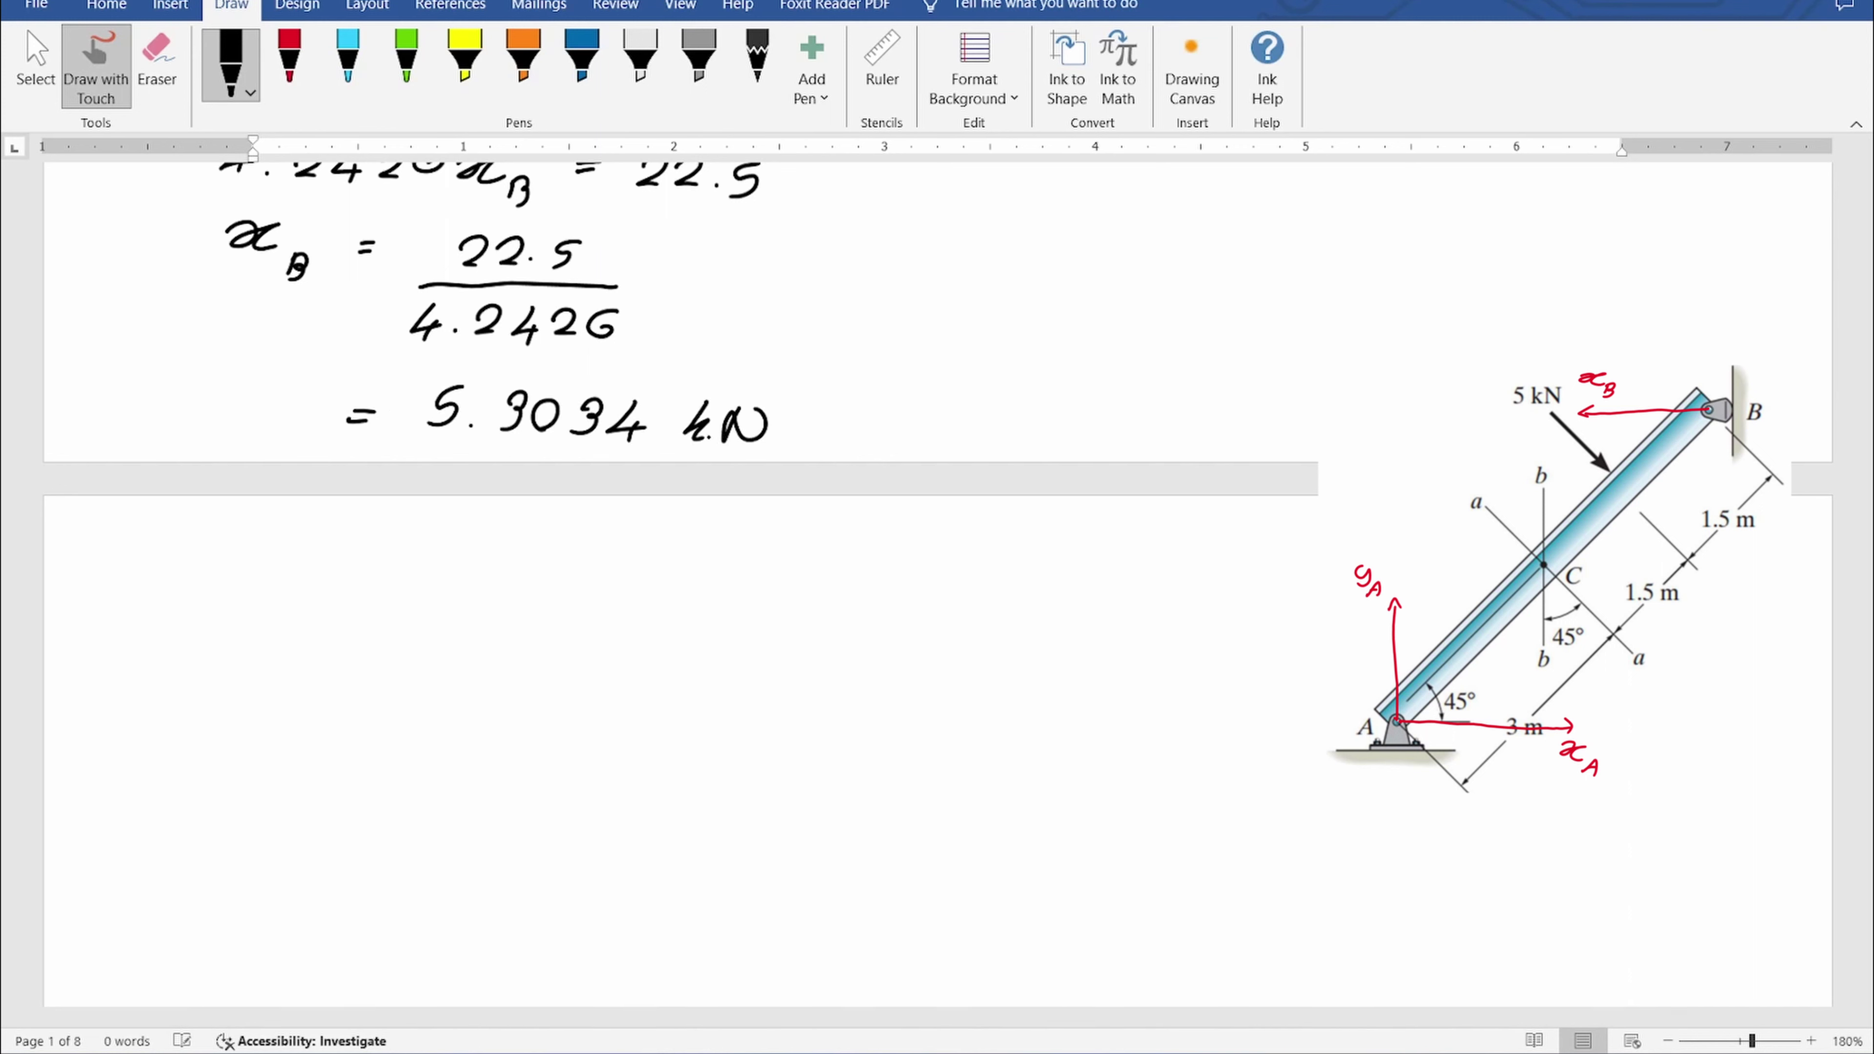
click(230, 63)
click(837, 164)
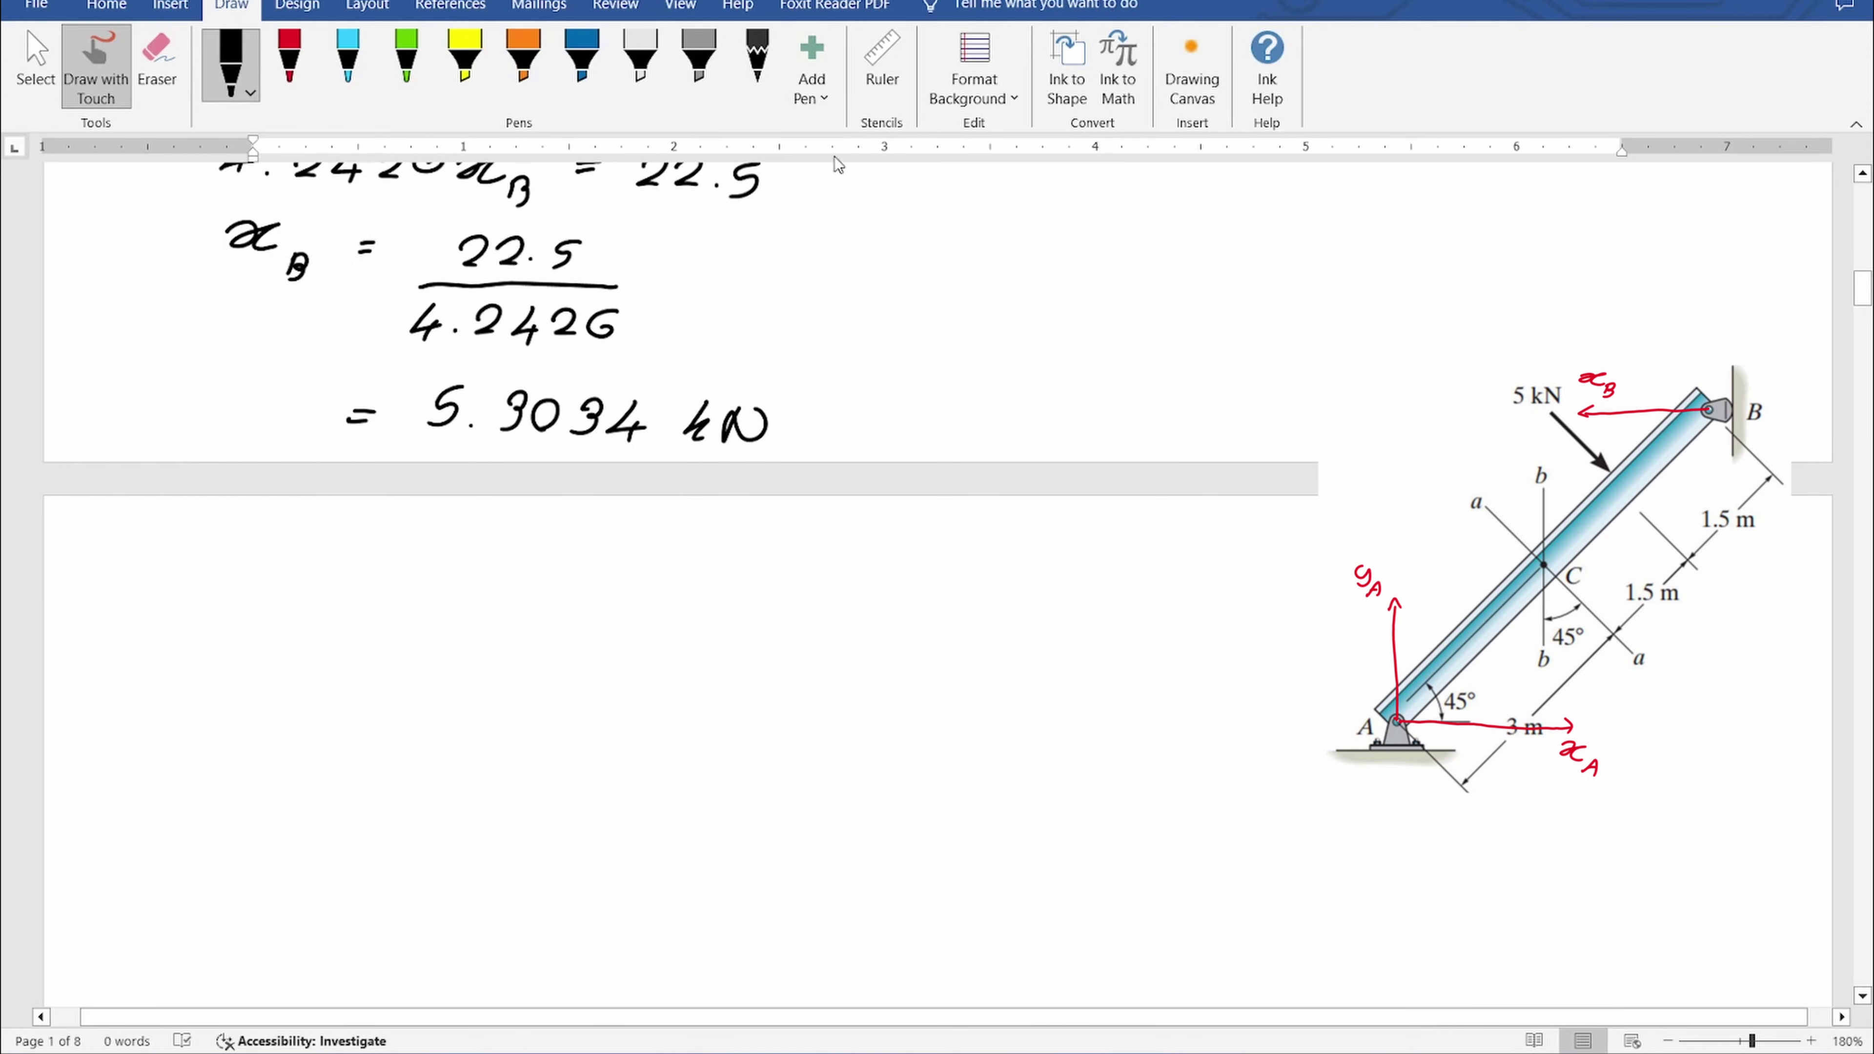
- Handwrite the horizontal force balance heading ΣF = 0 below the diagram
scroll(1828, 305, down, 4)
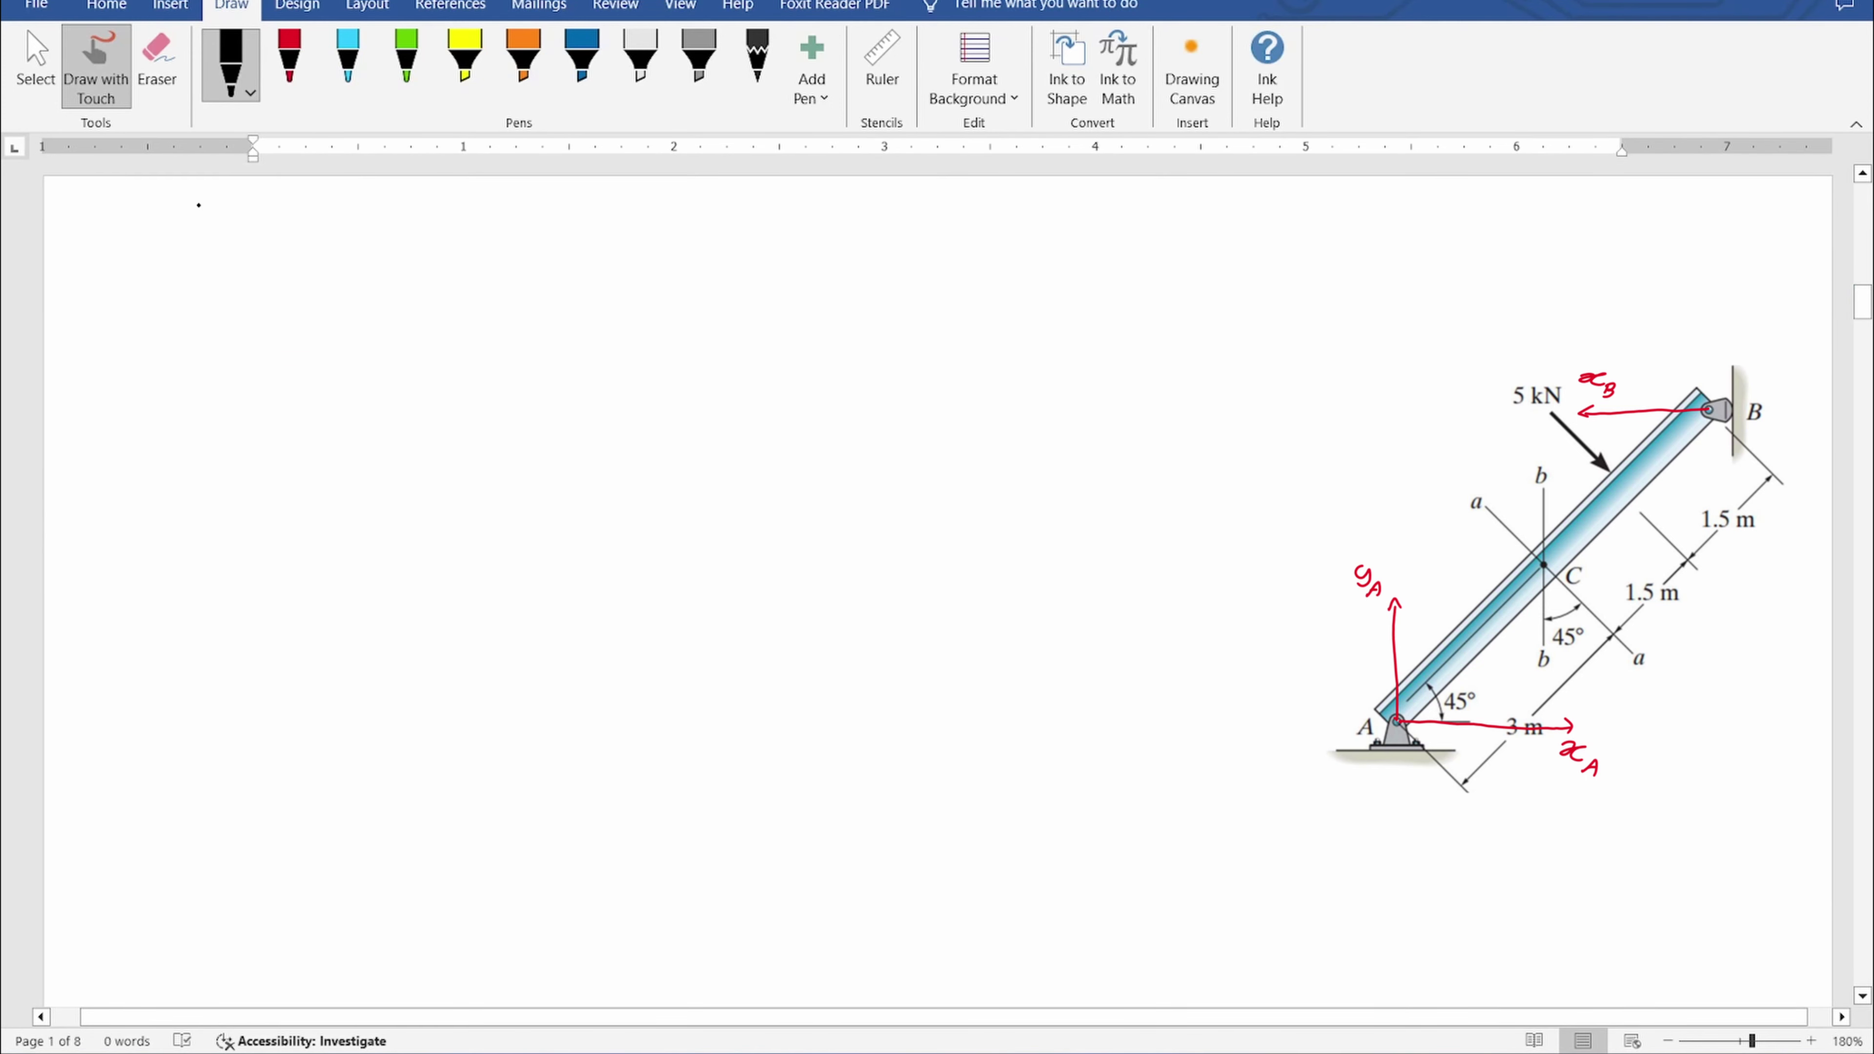
mouse_move(116, 227)
mouse_down()
mouse_move(116, 268)
mouse_move(147, 275)
mouse_up()
mouse_move(152, 256)
mouse_down()
mouse_move(203, 211)
mouse_move(255, 256)
mouse_up()
drag(224, 268, 252, 267)
click(266, 272)
drag(289, 255, 287, 256)
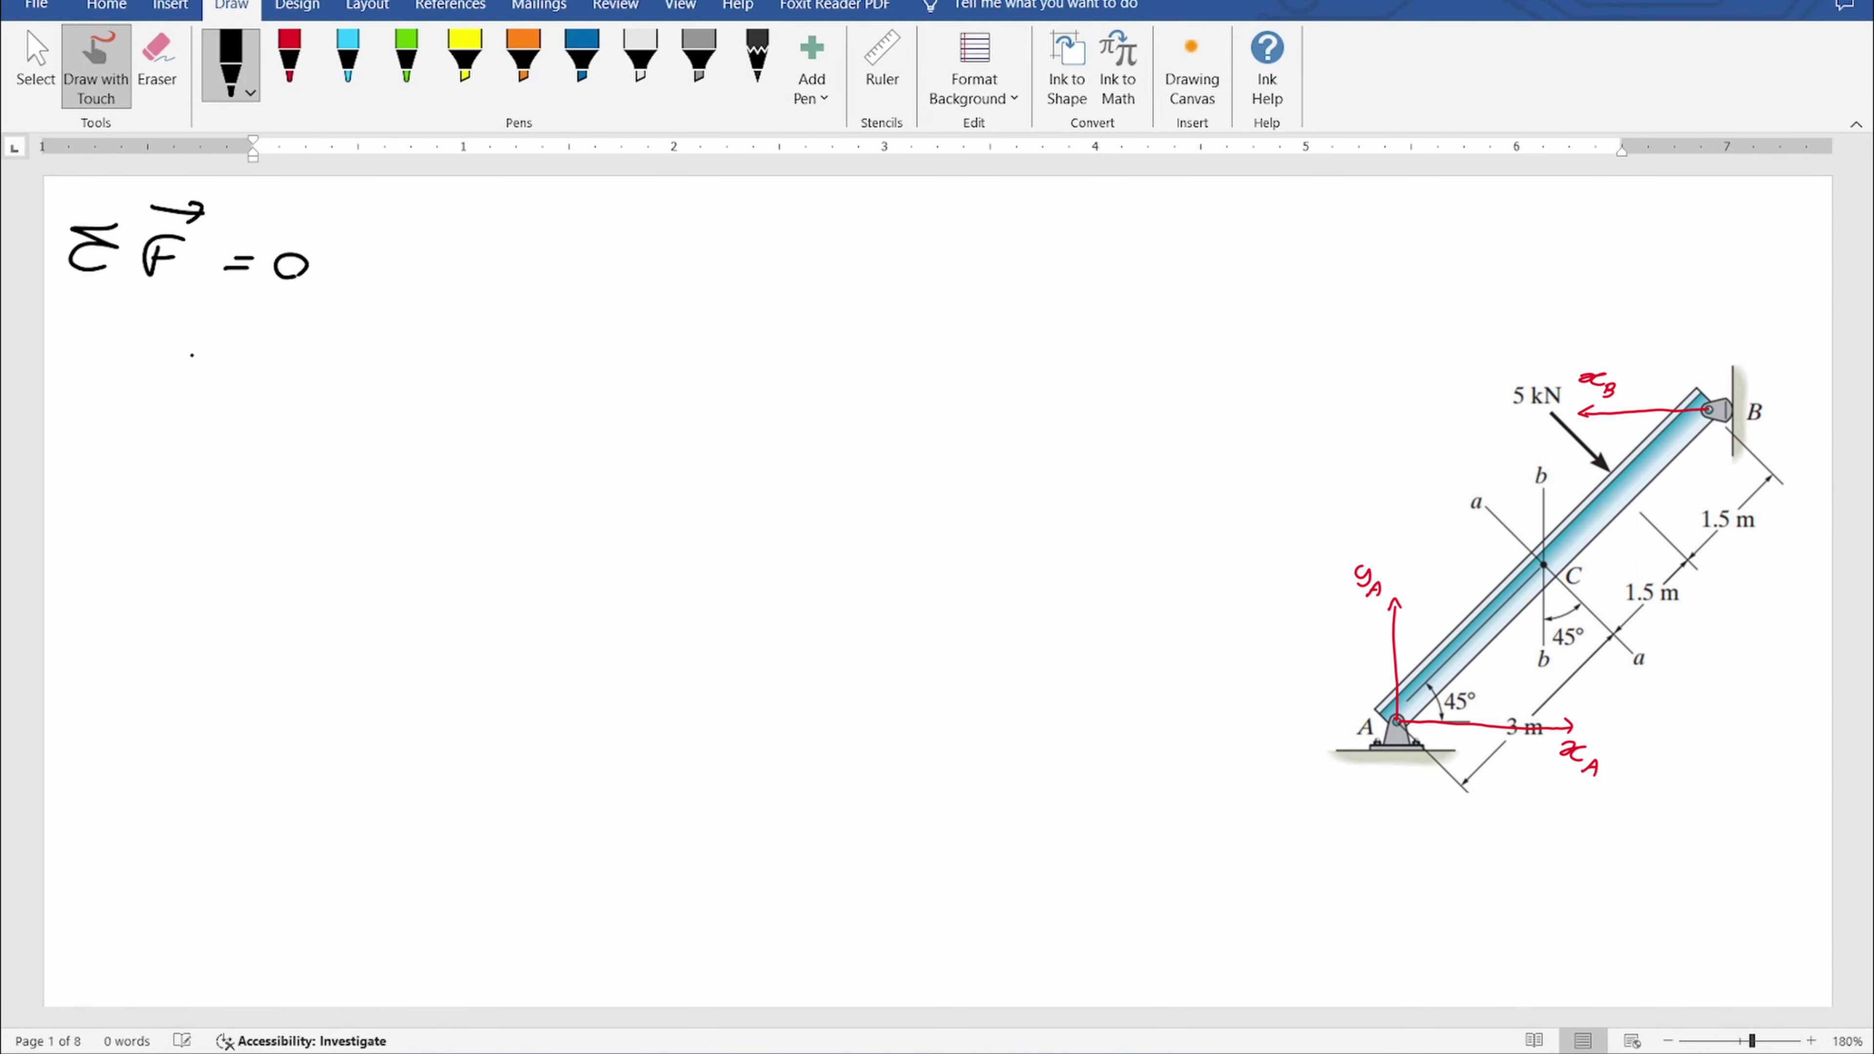
- Write the first equation line: xA − xB + 5cos45 = 0
drag(192, 356, 219, 373)
drag(223, 406, 319, 392)
mouse_move(372, 371)
mouse_down()
mouse_move(343, 395)
mouse_move(375, 419)
mouse_up()
mouse_move(377, 402)
mouse_down()
mouse_move(380, 418)
mouse_move(444, 404)
mouse_move(462, 384)
mouse_up()
drag(509, 377, 494, 412)
drag(508, 375, 568, 415)
drag(590, 397, 603, 418)
drag(652, 395, 666, 412)
mouse_move(661, 402)
mouse_down()
mouse_move(662, 424)
mouse_move(766, 400)
mouse_up()
drag(751, 411, 798, 384)
mouse_move(186, 467)
mouse_down()
mouse_move(171, 480)
mouse_move(210, 489)
mouse_up()
drag(214, 511, 295, 491)
- Substitute values on the next line: xA − 5.3034 + 5 × 0.7071 = 0
drag(341, 477, 330, 502)
mouse_move(342, 475)
mouse_down()
mouse_move(404, 502)
mouse_move(441, 480)
mouse_move(466, 513)
mouse_up()
click(378, 502)
click(472, 487)
mouse_move(494, 480)
mouse_down()
mouse_move(488, 510)
mouse_move(517, 502)
mouse_up()
mouse_move(560, 489)
mouse_down()
mouse_move(557, 509)
mouse_move(610, 522)
mouse_up()
drag(664, 504, 688, 517)
mouse_move(684, 502)
mouse_down()
mouse_move(663, 521)
mouse_move(744, 526)
mouse_move(735, 497)
mouse_up()
click(763, 521)
mouse_move(779, 505)
mouse_down()
mouse_move(791, 532)
mouse_move(832, 528)
mouse_up()
drag(855, 506, 897, 539)
drag(942, 518, 1012, 517)
- Write the third line: xA − 5.3034 + 3.5355 = 0
mouse_move(186, 554)
mouse_down()
mouse_move(158, 578)
mouse_move(203, 583)
mouse_up()
drag(209, 607, 228, 605)
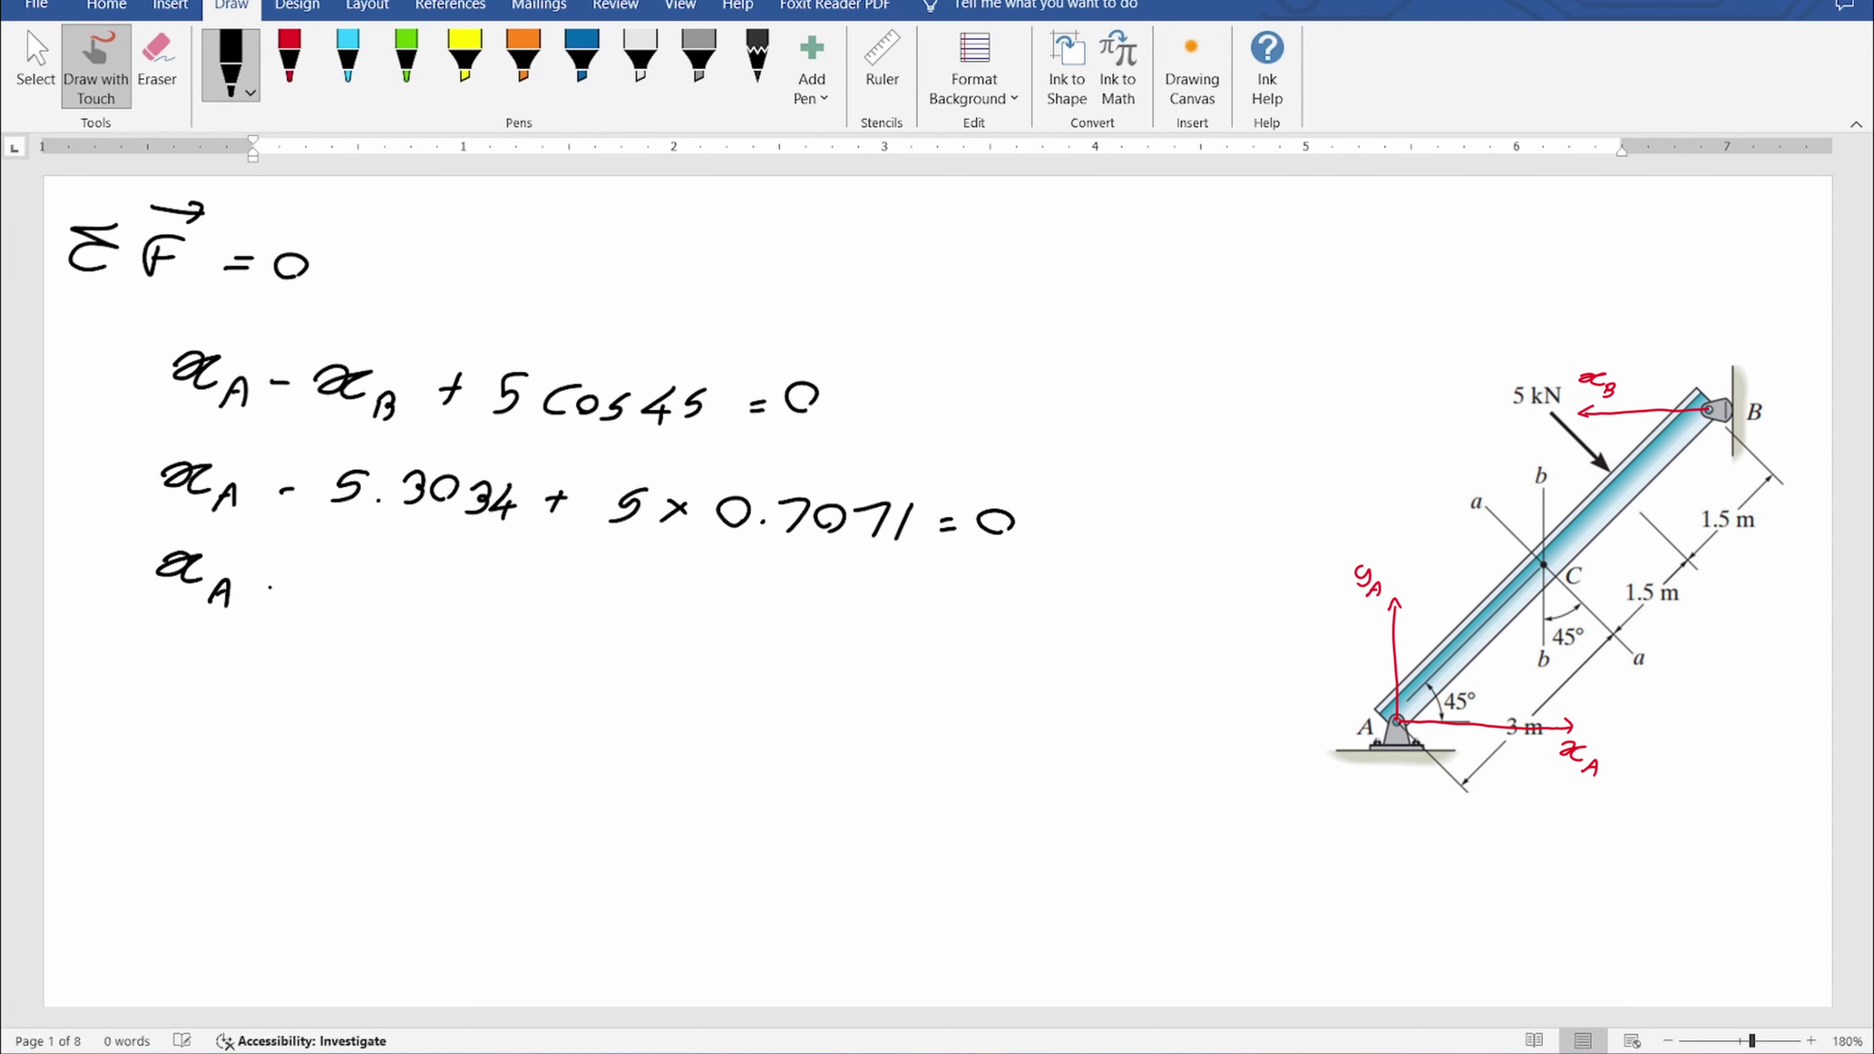
drag(362, 566, 329, 595)
click(372, 590)
mouse_move(384, 564)
mouse_down()
mouse_move(402, 574)
mouse_move(387, 595)
mouse_up()
drag(427, 570, 451, 599)
mouse_move(504, 574)
mouse_down()
mouse_move(487, 598)
mouse_move(505, 610)
mouse_up()
click(533, 589)
mouse_move(546, 583)
mouse_down()
mouse_move(543, 603)
mouse_move(604, 609)
mouse_up()
click(639, 602)
mouse_move(697, 574)
mouse_down()
mouse_move(670, 602)
mouse_move(734, 614)
mouse_up()
mouse_move(798, 589)
mouse_down()
mouse_move(774, 615)
mouse_move(856, 599)
mouse_up()
drag(838, 611, 858, 609)
drag(895, 588, 884, 616)
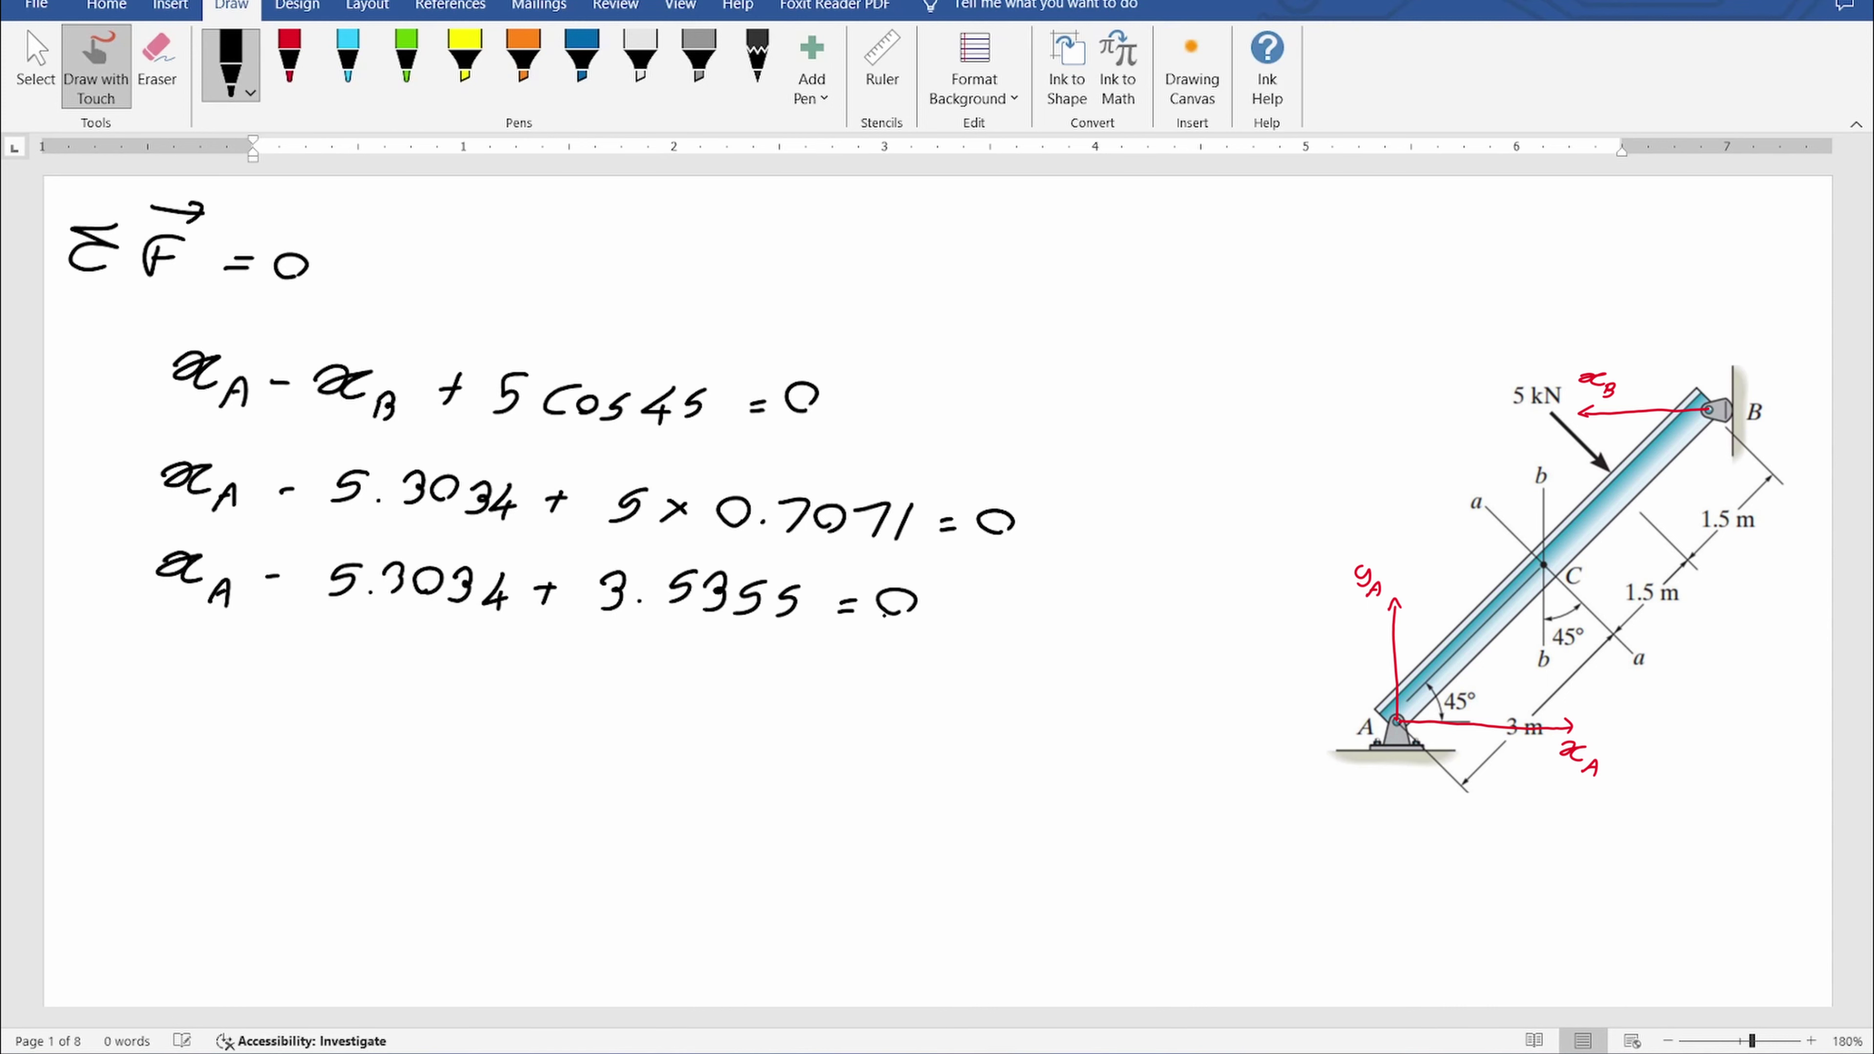
- Simplify on the fourth line to xA − 1.7679 = 0
drag(160, 643, 230, 691)
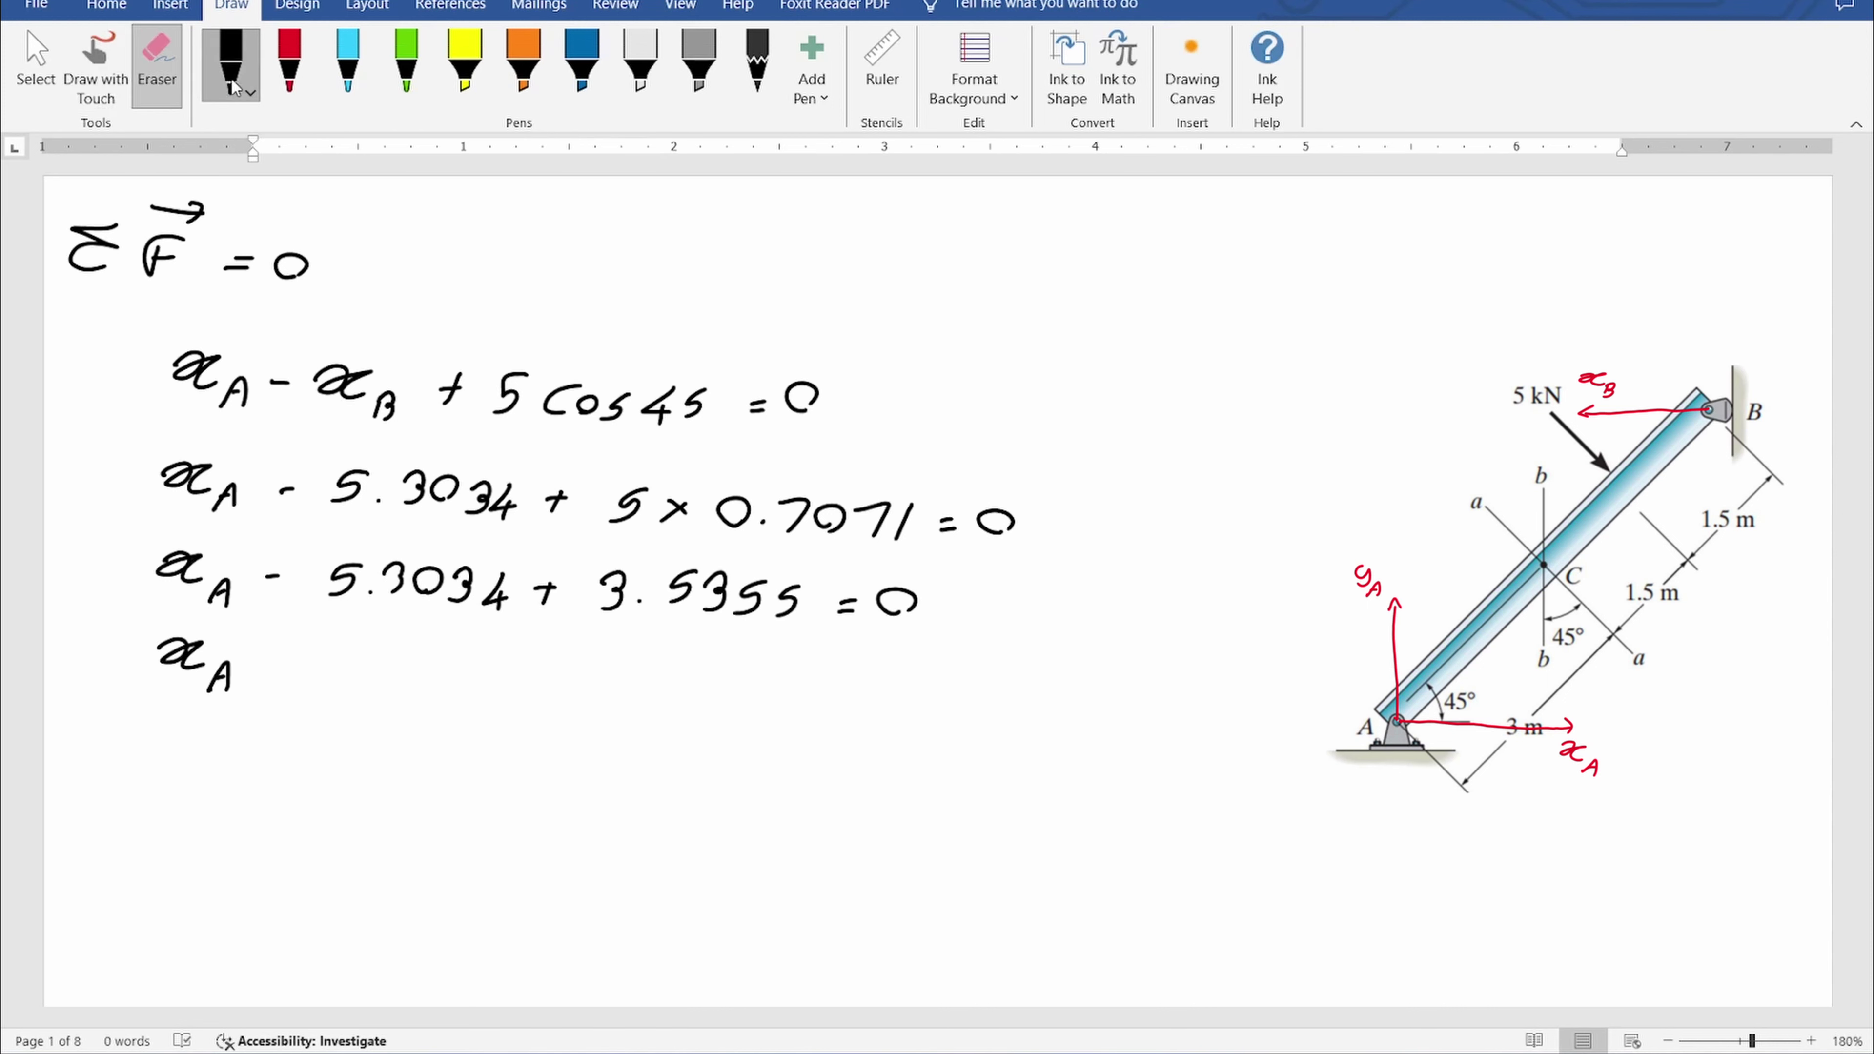
mouse_move(332, 655)
mouse_down()
mouse_move(322, 686)
mouse_move(464, 702)
mouse_up()
click(349, 680)
mouse_move(509, 680)
mouse_down()
mouse_move(508, 708)
mouse_move(554, 697)
mouse_up()
drag(537, 706, 556, 704)
mouse_move(601, 676)
mouse_down()
mouse_move(583, 698)
mouse_move(605, 678)
mouse_up()
- Write the final result xA = 1.7679 kN
mouse_move(163, 760)
mouse_down()
mouse_move(226, 812)
mouse_move(284, 772)
mouse_up()
drag(274, 787, 342, 801)
click(372, 798)
mouse_move(385, 775)
mouse_down()
mouse_move(396, 800)
mouse_move(437, 792)
mouse_up()
drag(470, 776, 476, 807)
mouse_move(526, 779)
mouse_down()
mouse_move(526, 811)
mouse_move(571, 814)
mouse_up()
mouse_move(591, 786)
mouse_down()
mouse_move(604, 812)
mouse_move(651, 784)
mouse_up()
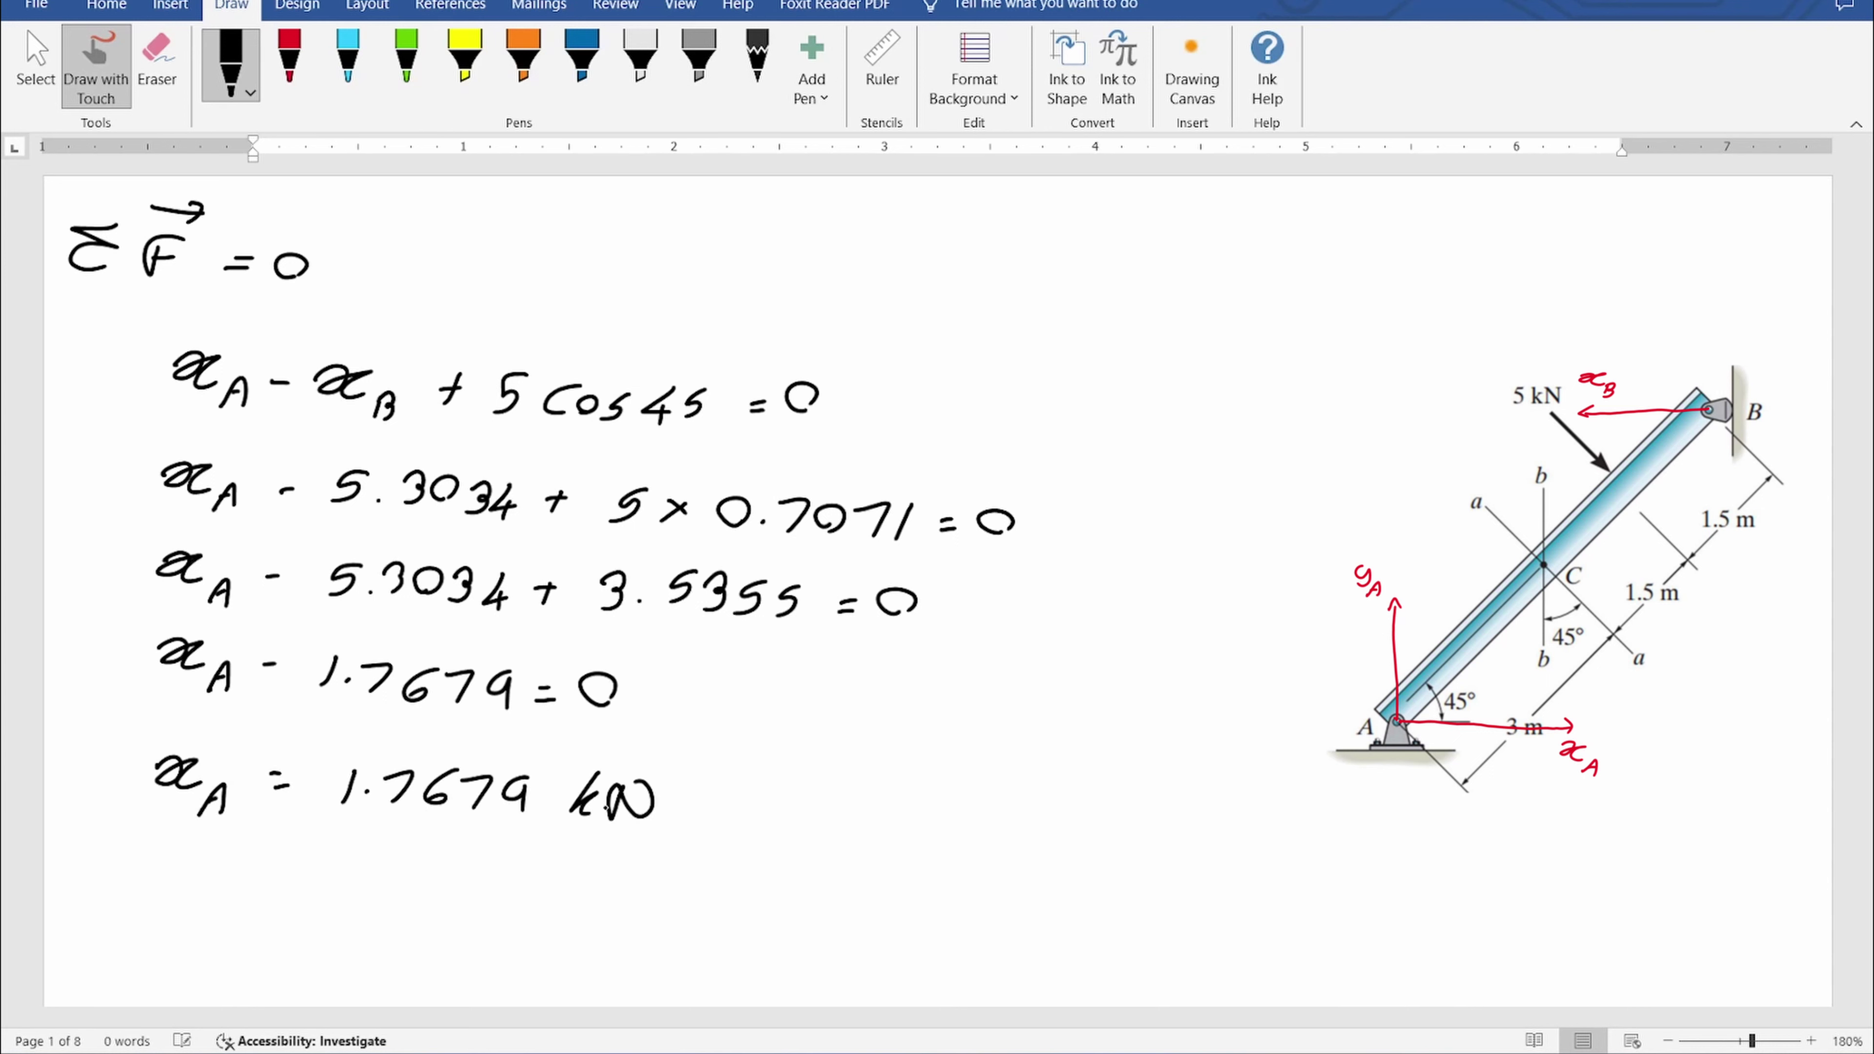
scroll(710, 641, up, 5)
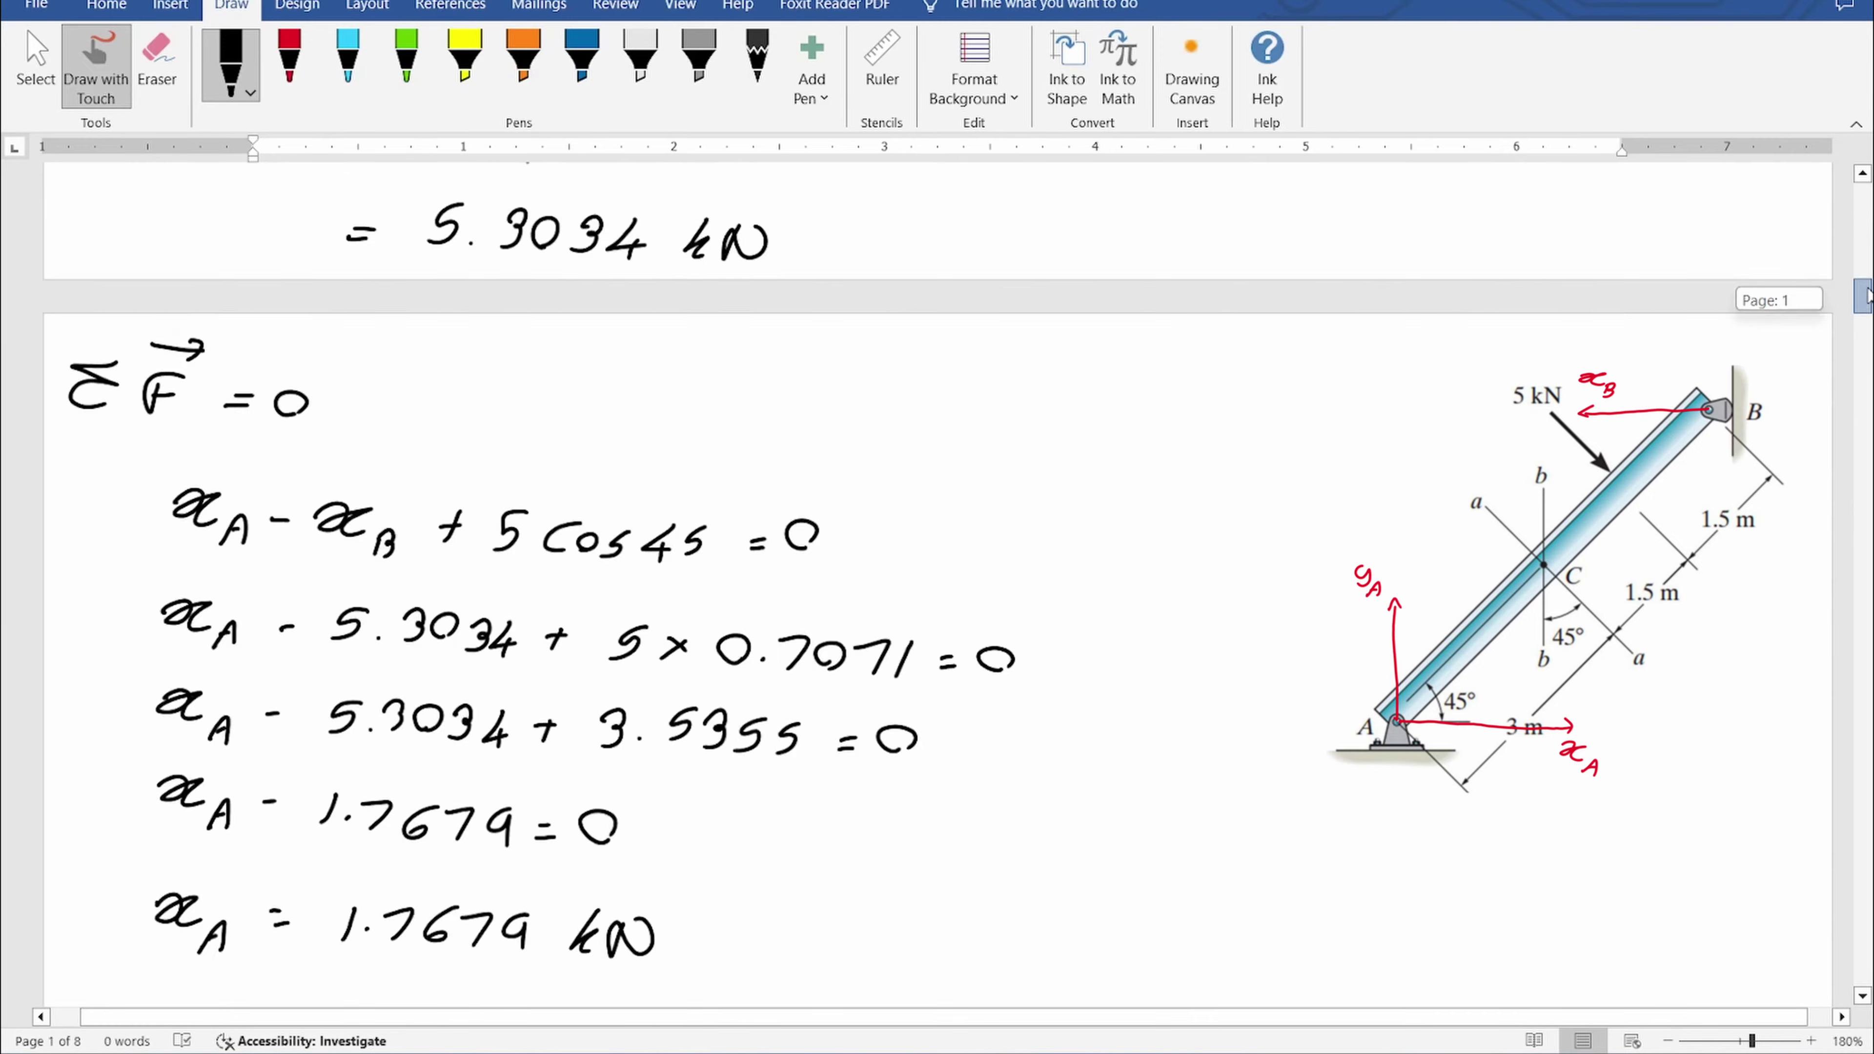
- In red, draw the upward reaction at A and label it 3.5355 kN
drag(774, 583, 817, 595)
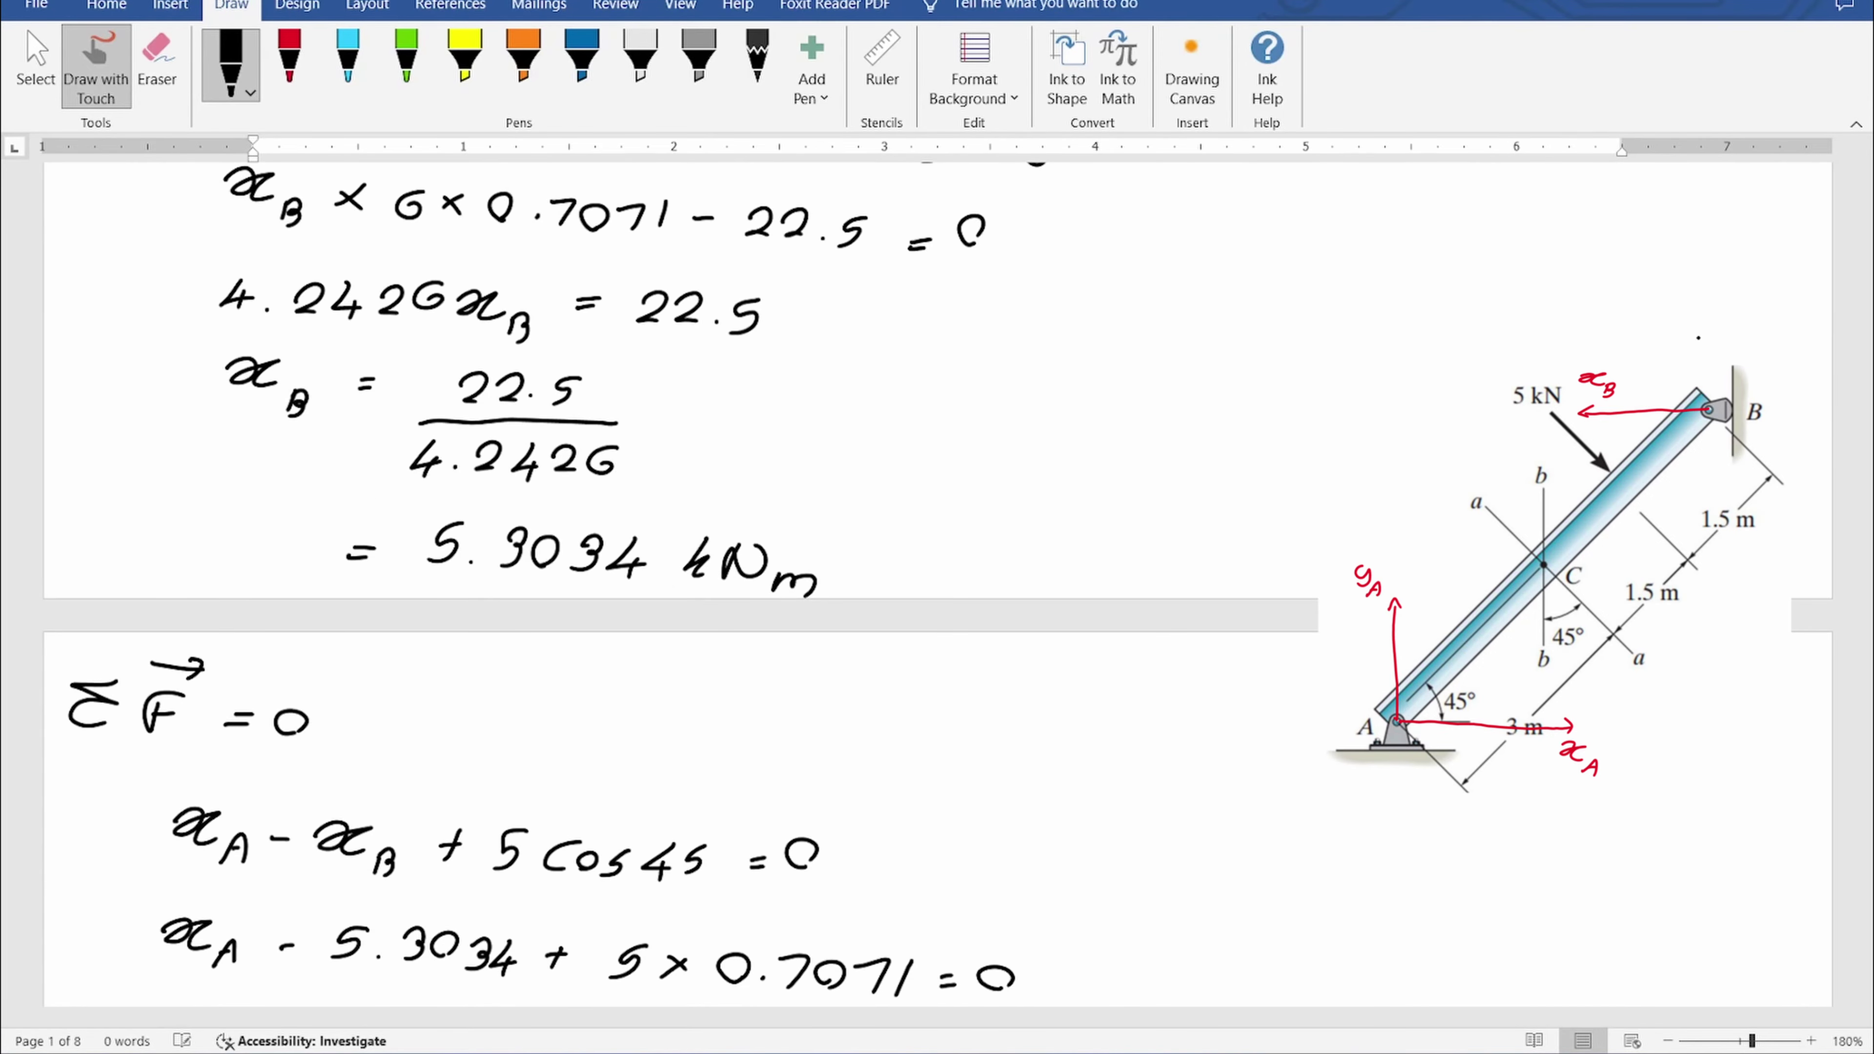
scroll(937, 583, up, 3)
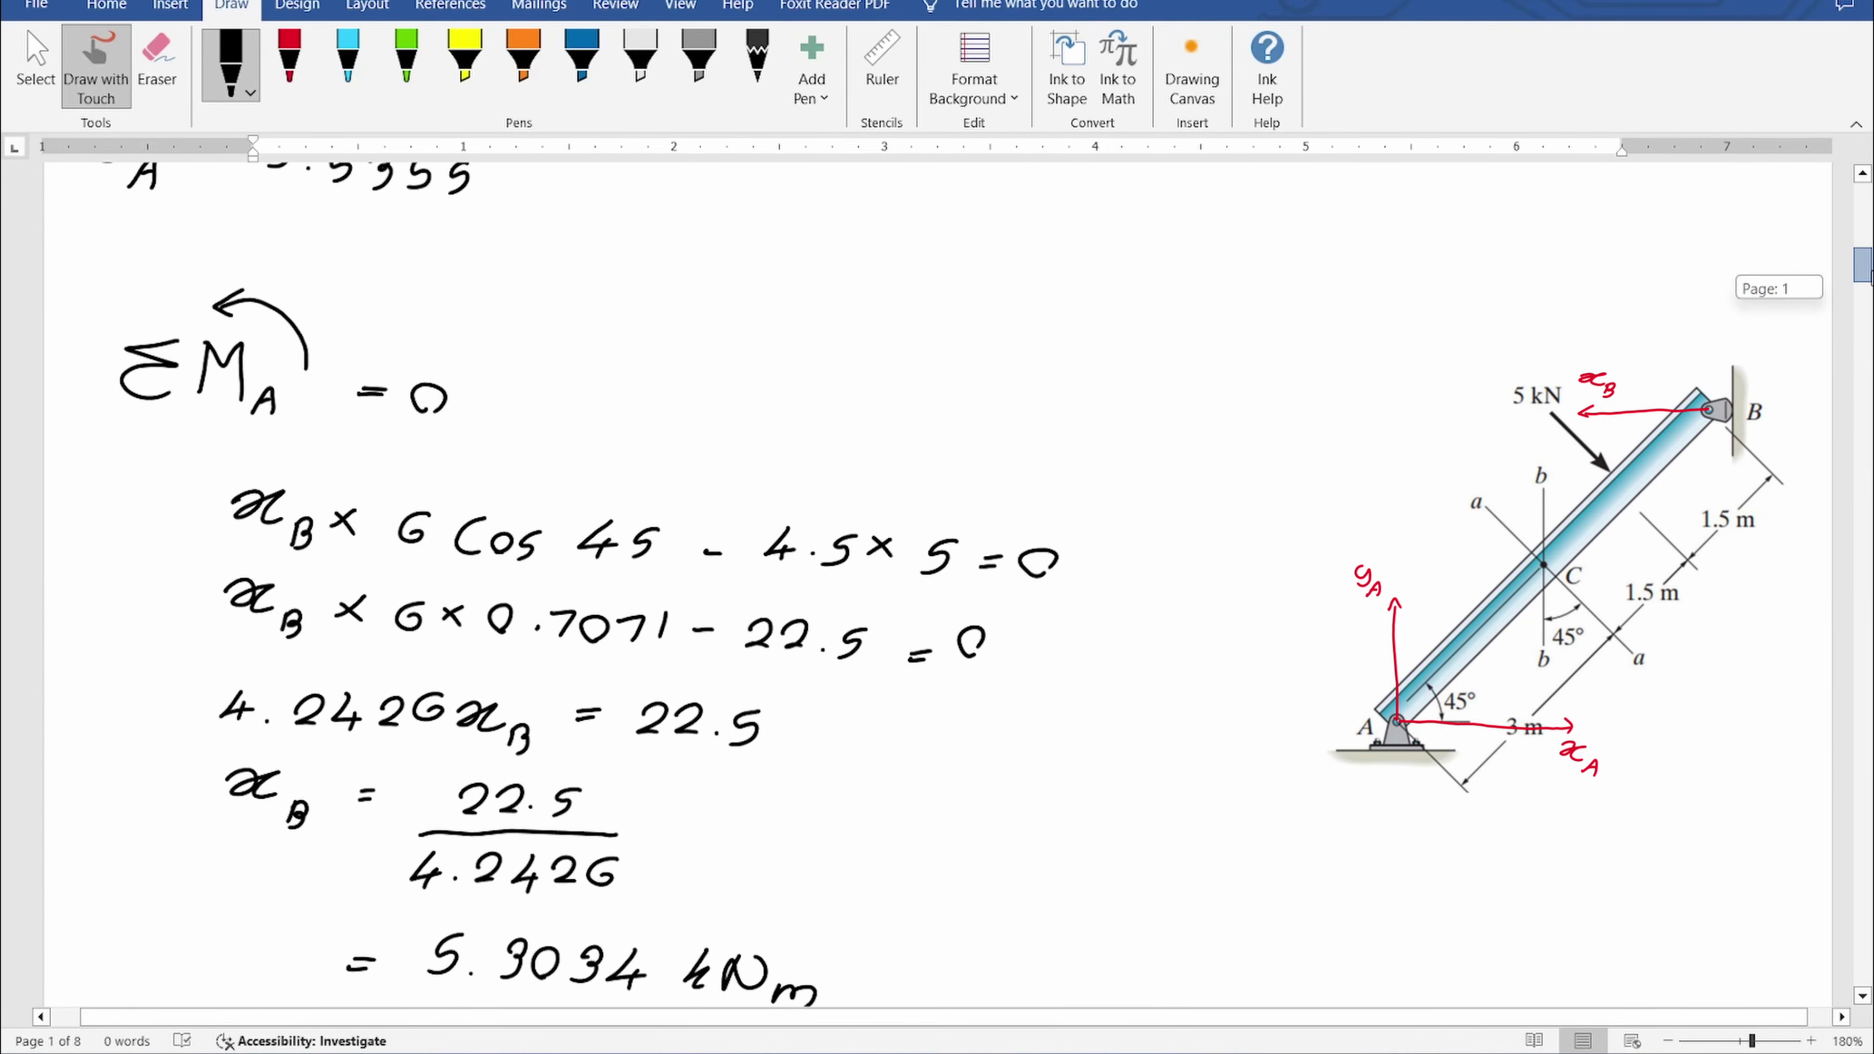
scroll(937, 583, down, 10)
scroll(937, 583, up, 3)
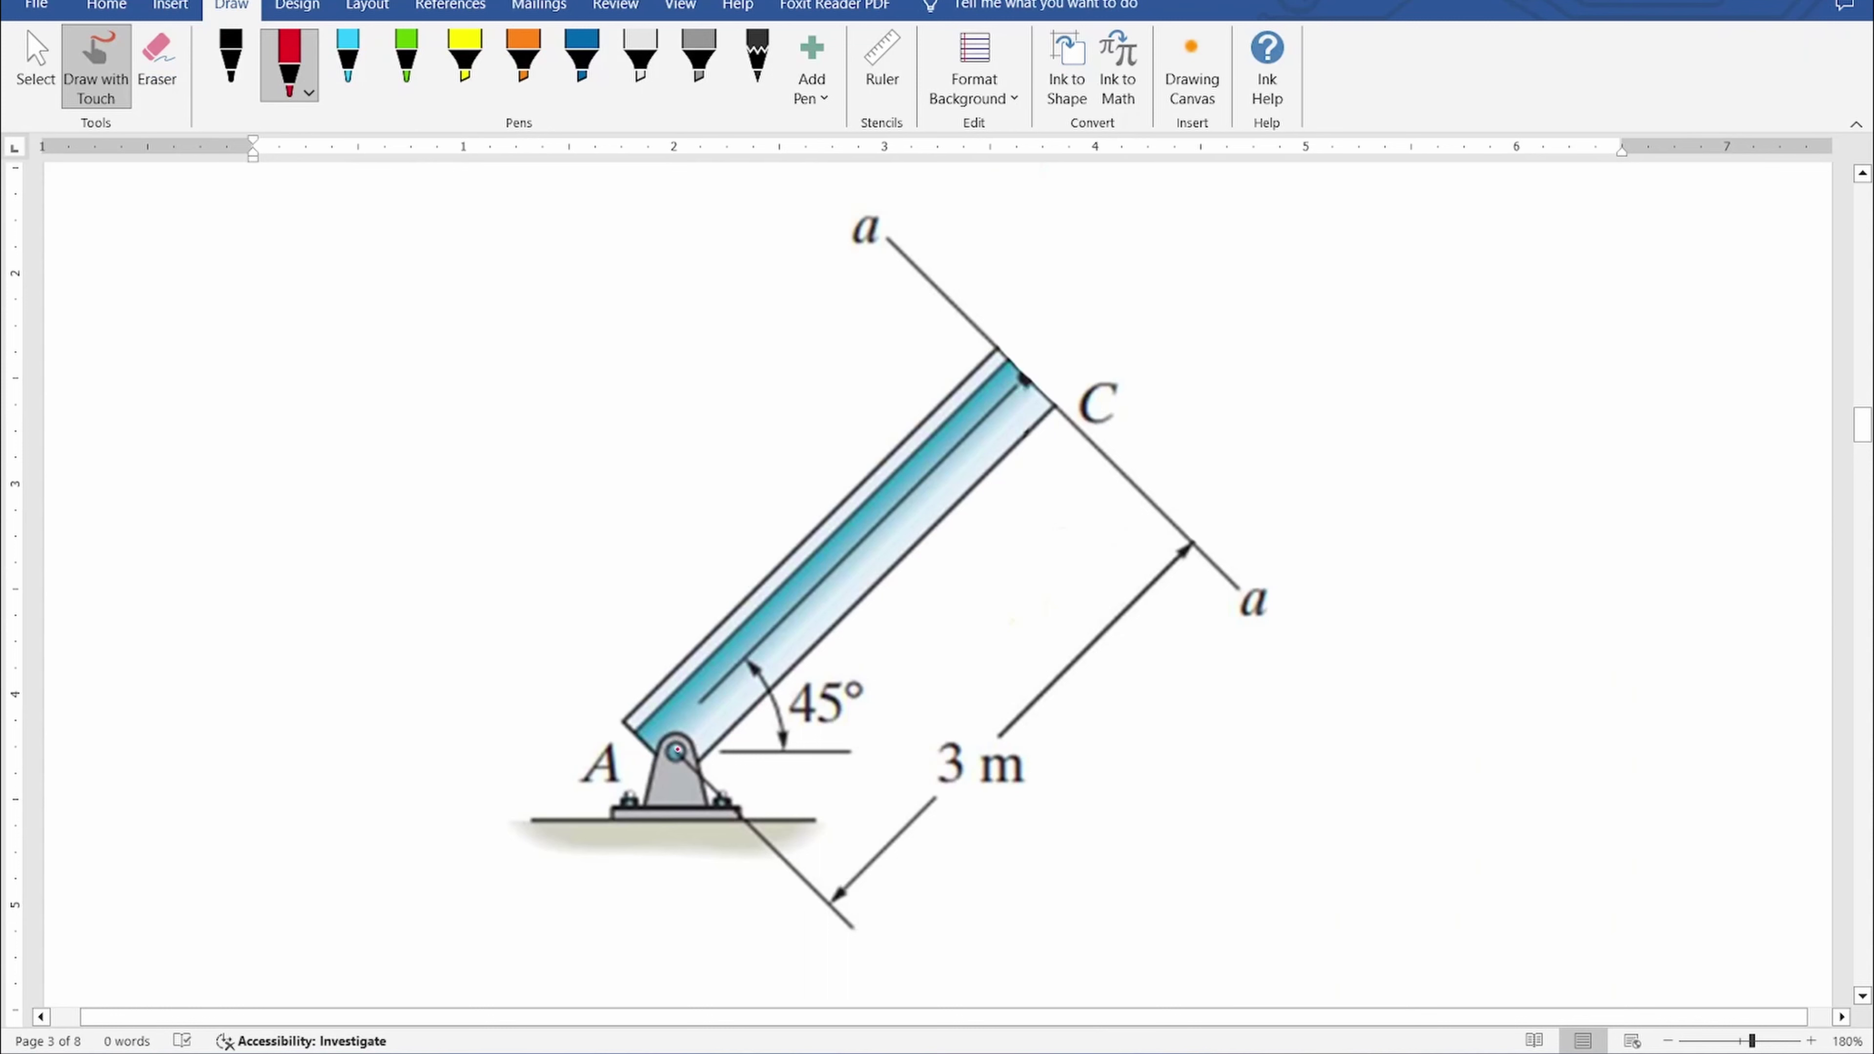
mouse_move(675, 753)
mouse_down()
mouse_move(671, 548)
mouse_move(683, 557)
mouse_up()
click(479, 546)
mouse_move(452, 518)
mouse_down()
mouse_move(453, 545)
mouse_move(526, 550)
mouse_up()
mouse_move(566, 524)
mouse_down()
mouse_move(547, 553)
mouse_move(568, 555)
mouse_up()
mouse_move(606, 523)
mouse_down()
mouse_move(621, 552)
mouse_move(655, 528)
mouse_up()
- Draw the horizontal reaction arrow at A and label it 1.7679 kN
mouse_move(676, 751)
mouse_down()
mouse_move(1084, 761)
mouse_move(1088, 836)
mouse_up()
drag(1129, 809, 1117, 824)
mouse_move(1143, 811)
mouse_down()
mouse_move(1151, 839)
mouse_move(1180, 847)
mouse_up()
mouse_move(1225, 816)
mouse_down()
mouse_move(1210, 846)
mouse_move(1263, 814)
mouse_up()
- Draw the section force arrows at cut C and label them S1 and F1
mouse_move(1009, 360)
mouse_down()
mouse_move(1145, 492)
mouse_move(1141, 455)
mouse_move(1092, 528)
mouse_up()
drag(1122, 538, 1120, 557)
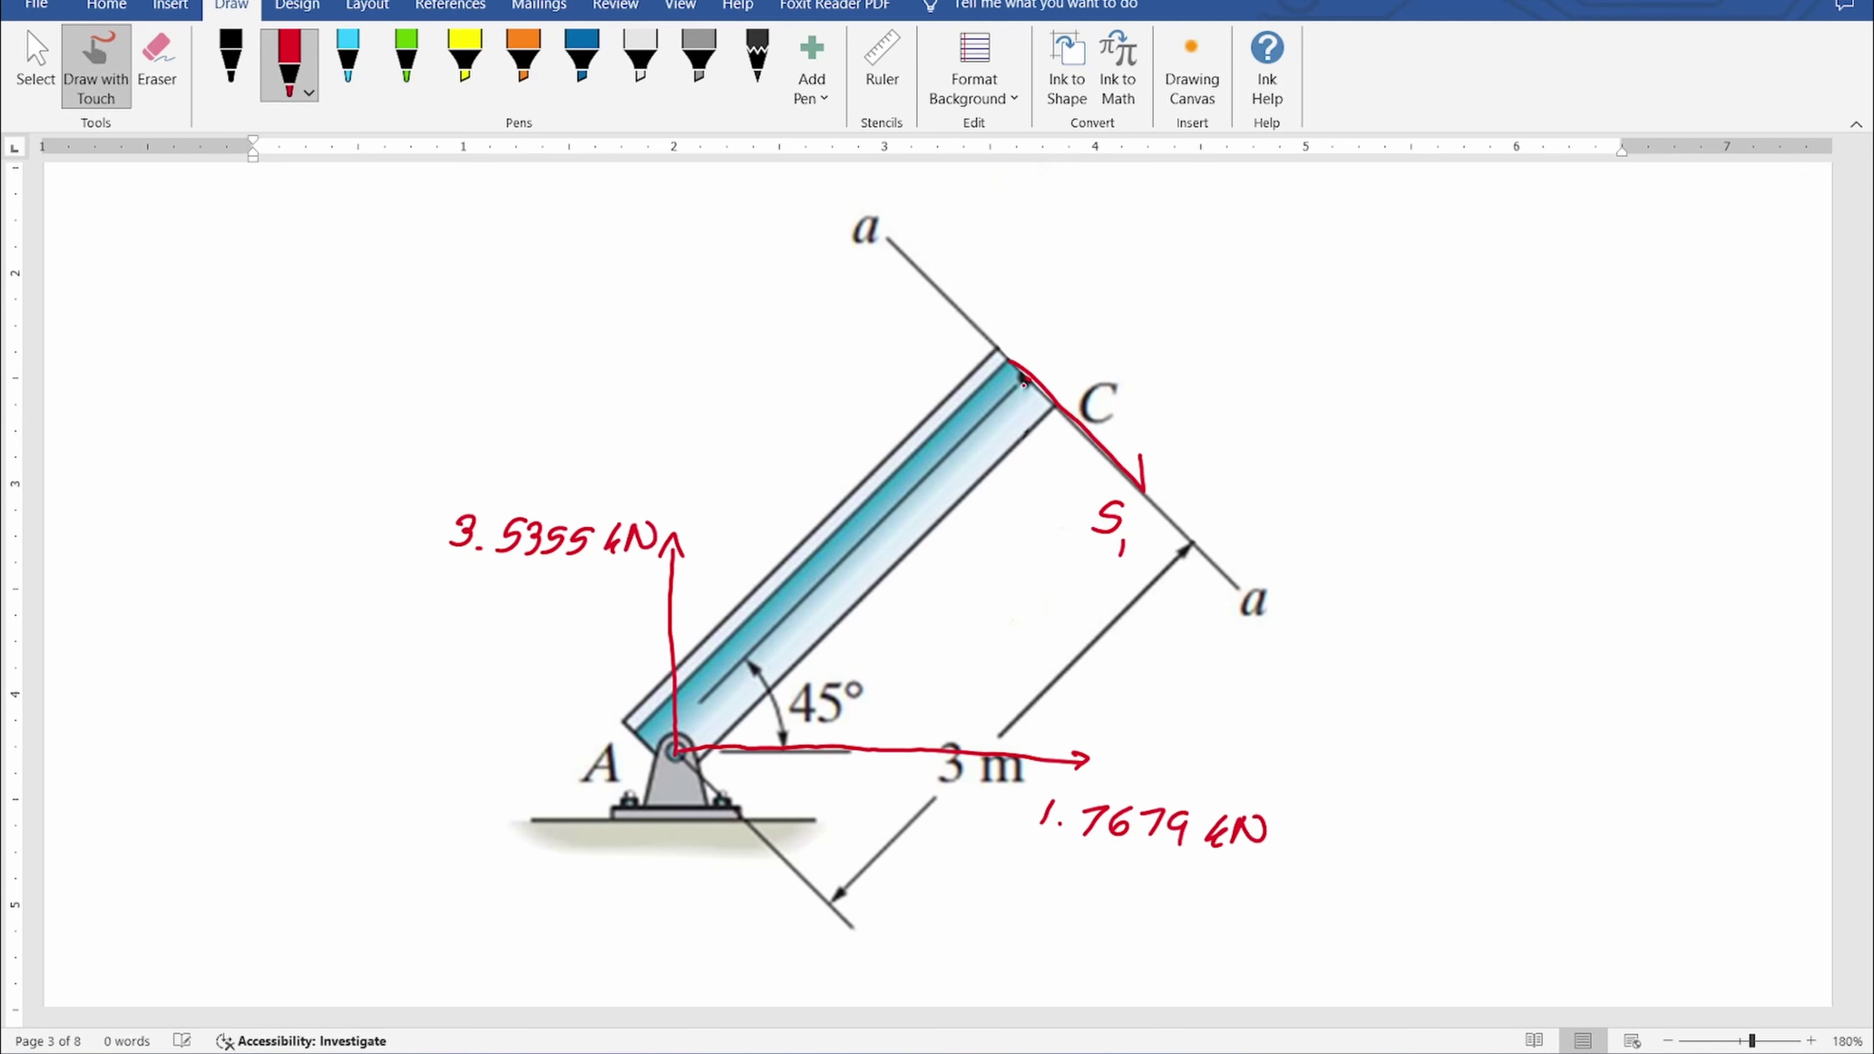
mouse_move(1048, 362)
mouse_down()
mouse_move(1129, 277)
mouse_move(1051, 366)
mouse_move(1070, 358)
mouse_up()
drag(1162, 280, 1160, 310)
drag(1161, 279, 1192, 277)
drag(1164, 295, 1180, 294)
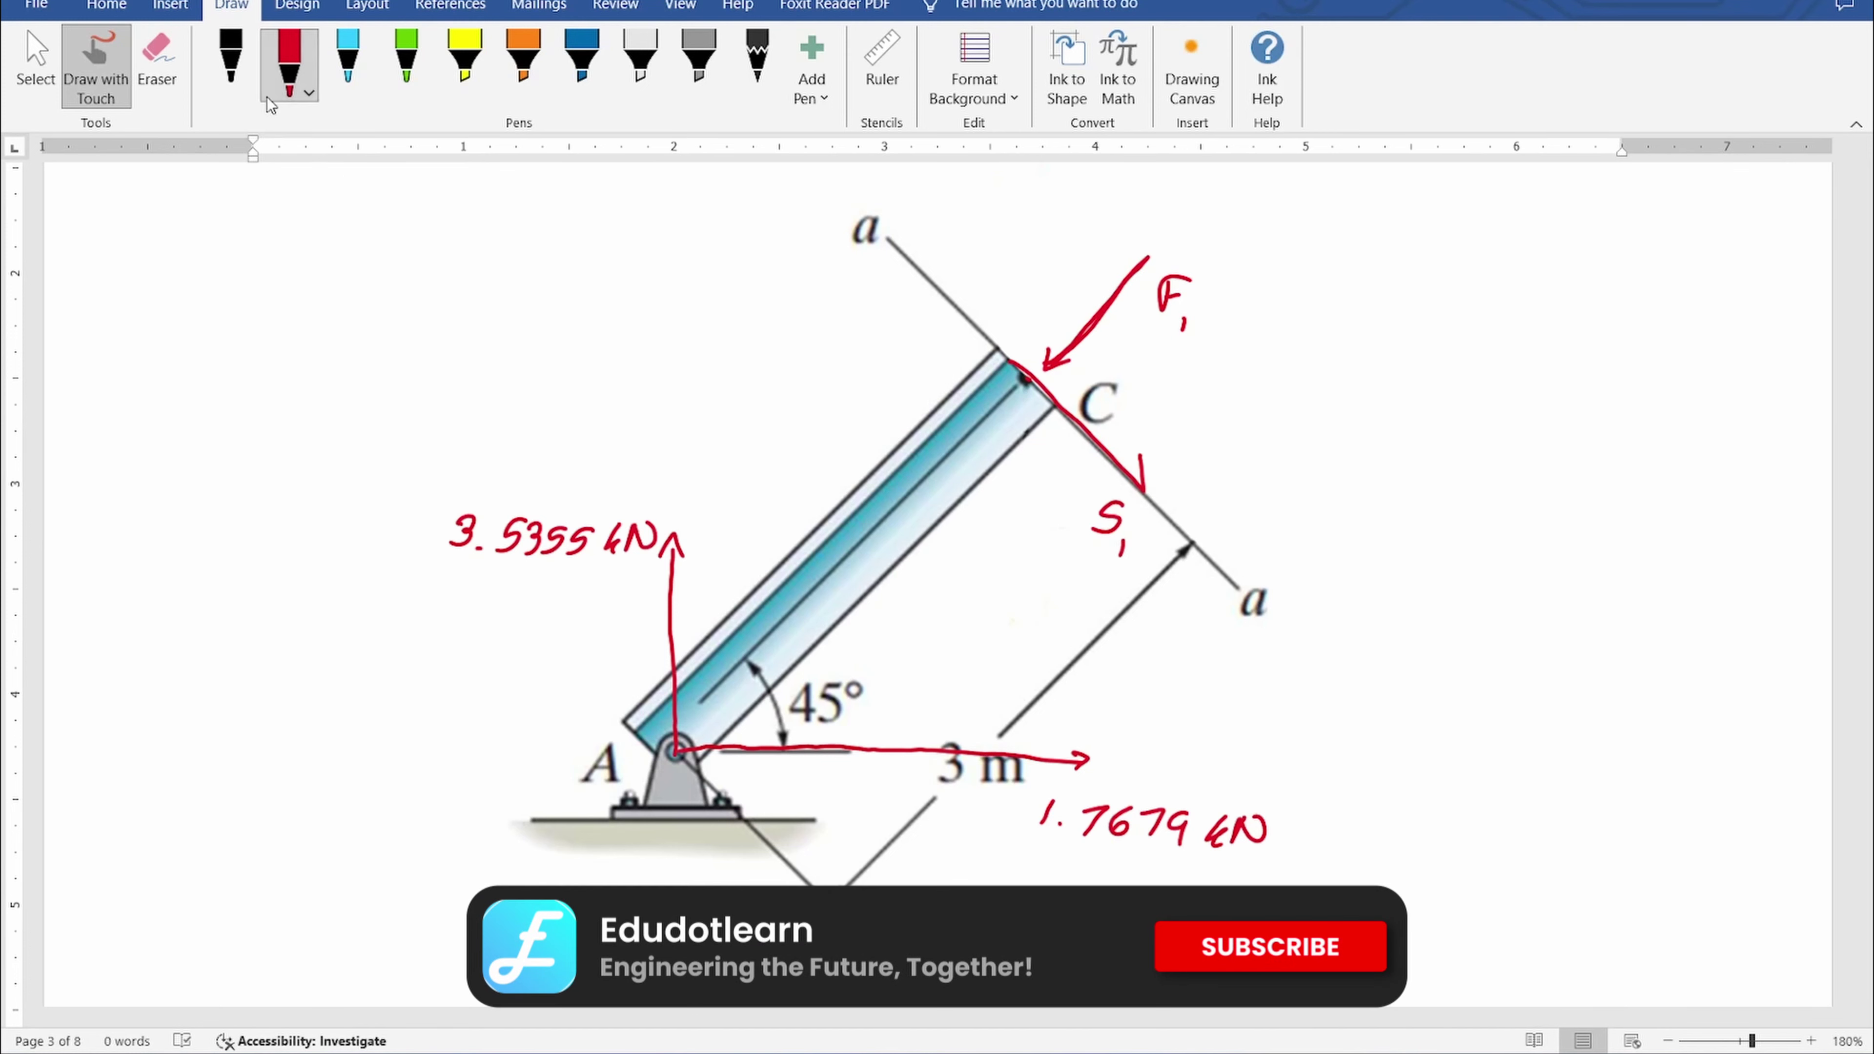
- Draw the red curved moment arrow at the cut with its label, then return to black ink
click(236, 67)
click(290, 63)
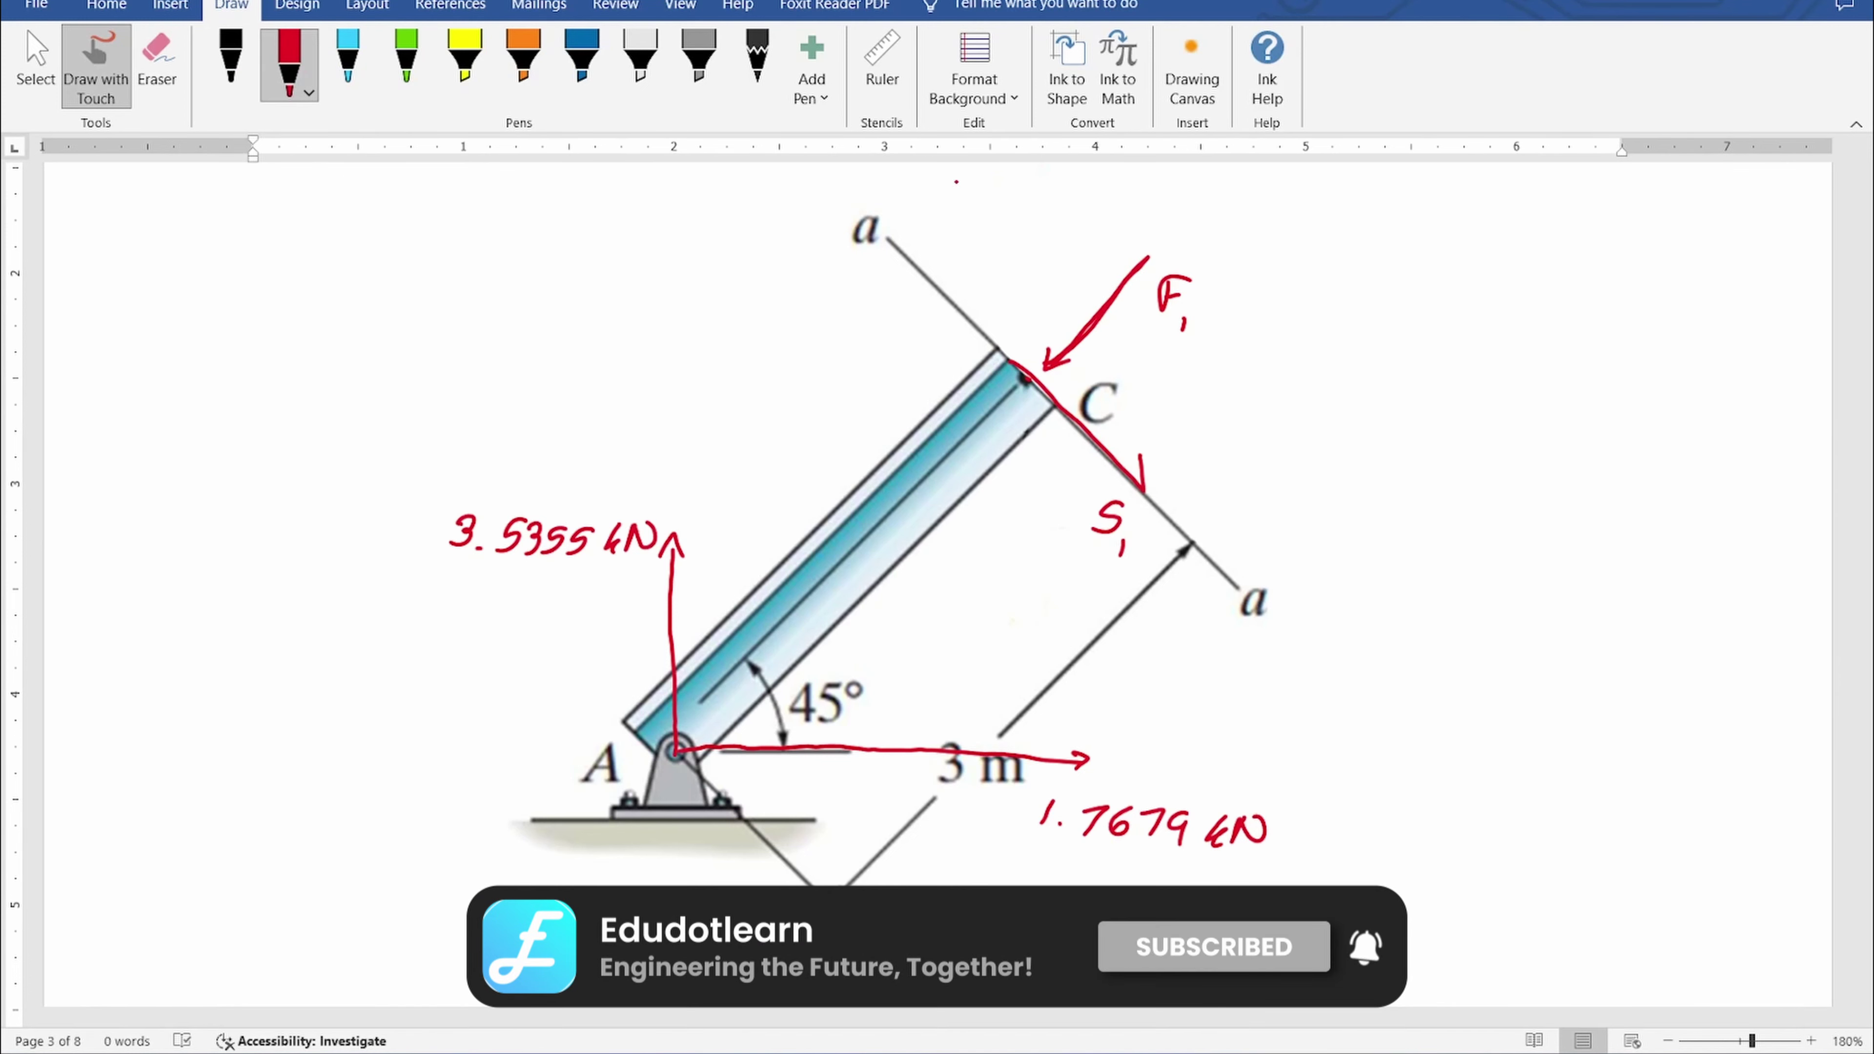
mouse_move(1136, 356)
mouse_down()
mouse_move(1090, 296)
mouse_move(1036, 290)
mouse_move(1057, 308)
mouse_up()
mouse_move(1015, 248)
mouse_down()
mouse_move(1025, 222)
mouse_move(1044, 254)
mouse_move(1062, 244)
mouse_up()
drag(1064, 258, 1059, 272)
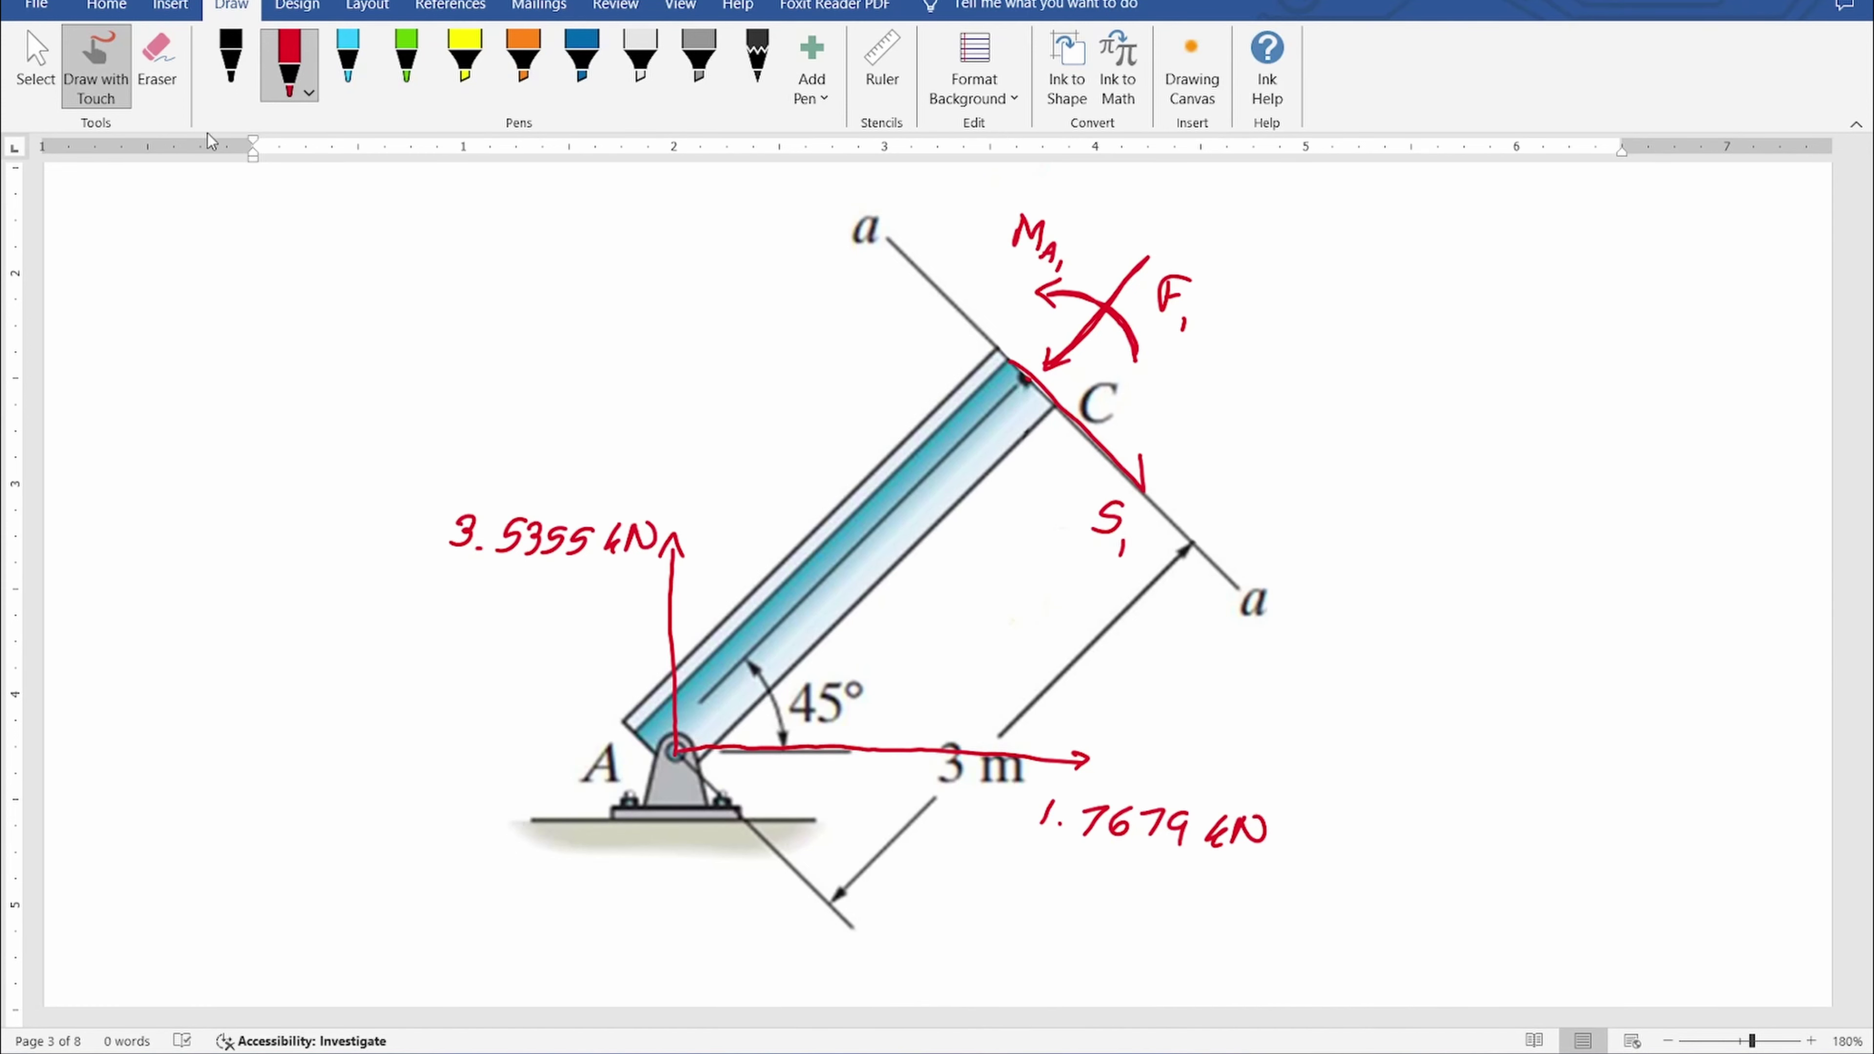
click(231, 59)
drag(1864, 441, 1866, 481)
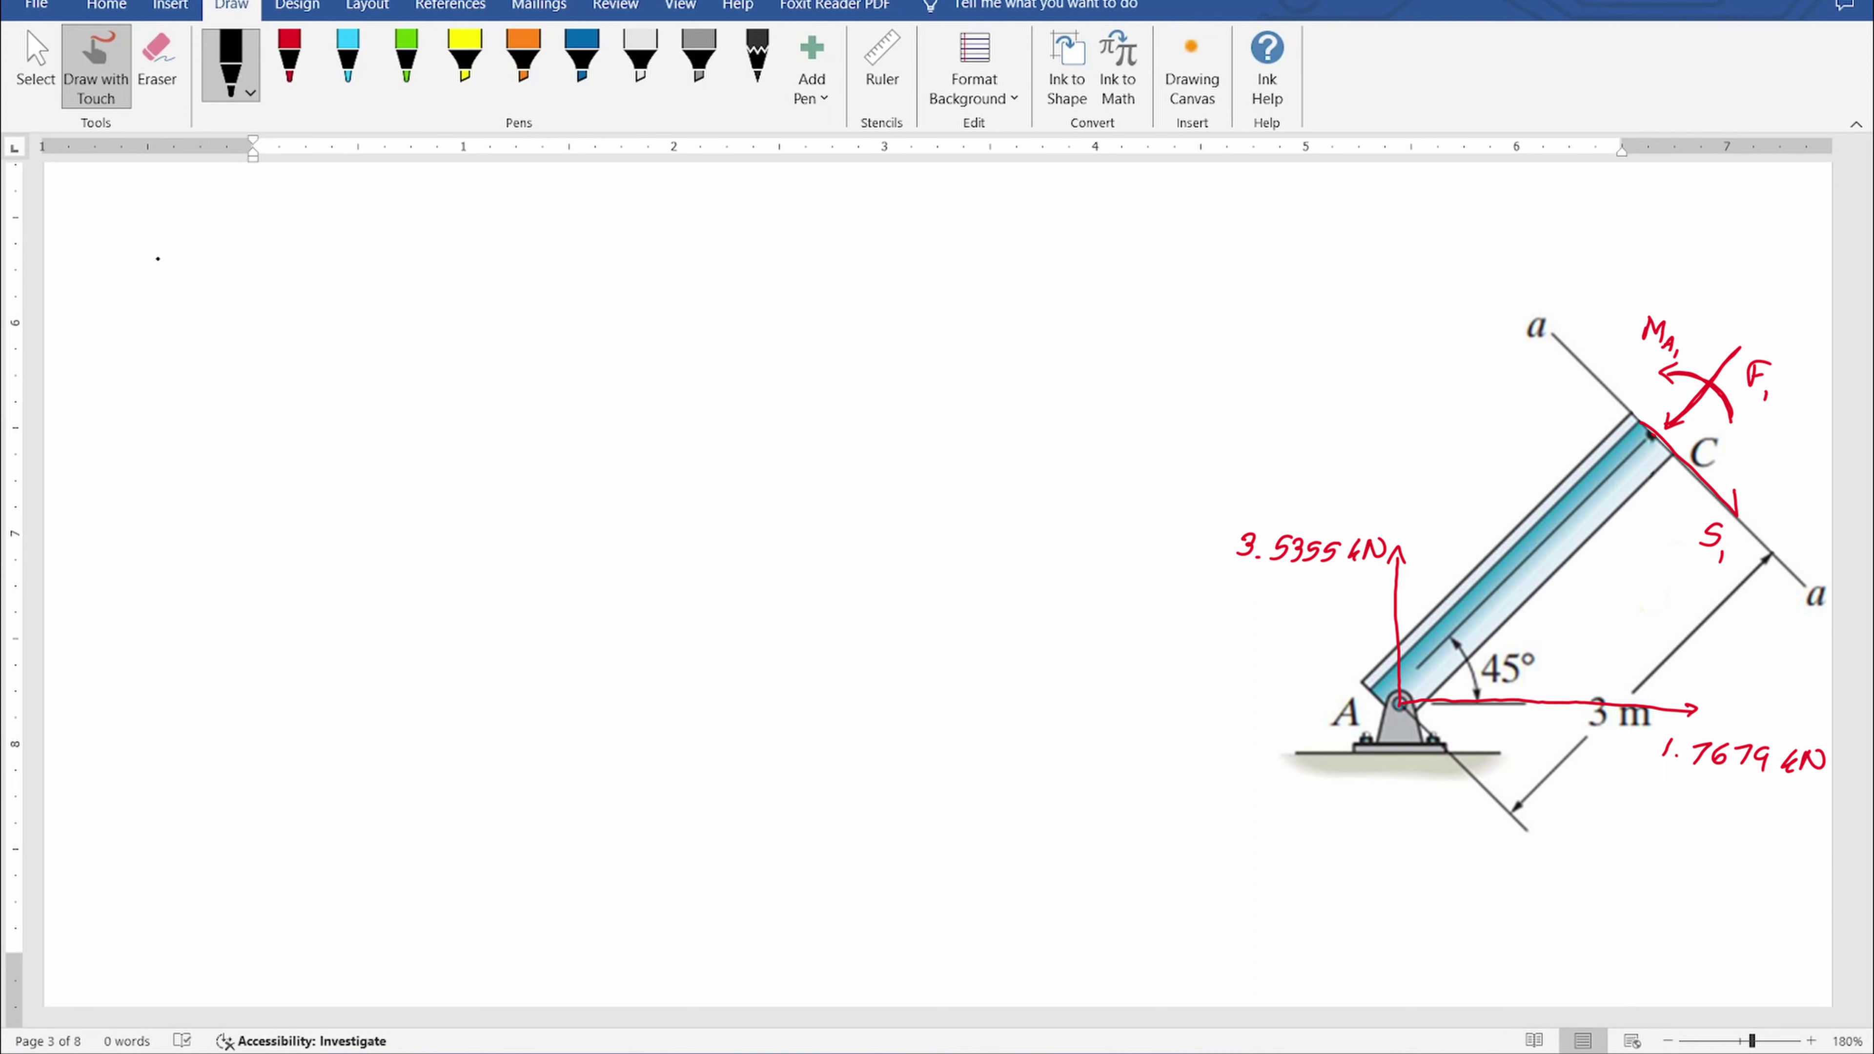
- Handwrite the vertical force balance heading Σ↑F = 0
mouse_move(156, 243)
mouse_down()
mouse_move(152, 282)
mouse_move(189, 242)
mouse_up()
drag(177, 259, 300, 272)
drag(278, 285, 300, 284)
drag(331, 275, 333, 290)
- Begin the substitution line with 3.5355 − S1 sin45
mouse_move(201, 352)
mouse_down()
mouse_move(197, 380)
mouse_move(290, 402)
mouse_up()
click(237, 384)
click(254, 386)
mouse_move(347, 370)
mouse_down()
mouse_move(318, 402)
mouse_move(424, 397)
mouse_up()
drag(491, 373, 455, 410)
drag(493, 407, 581, 421)
click(567, 403)
drag(588, 422, 647, 413)
drag(637, 393, 637, 422)
drag(689, 395, 666, 422)
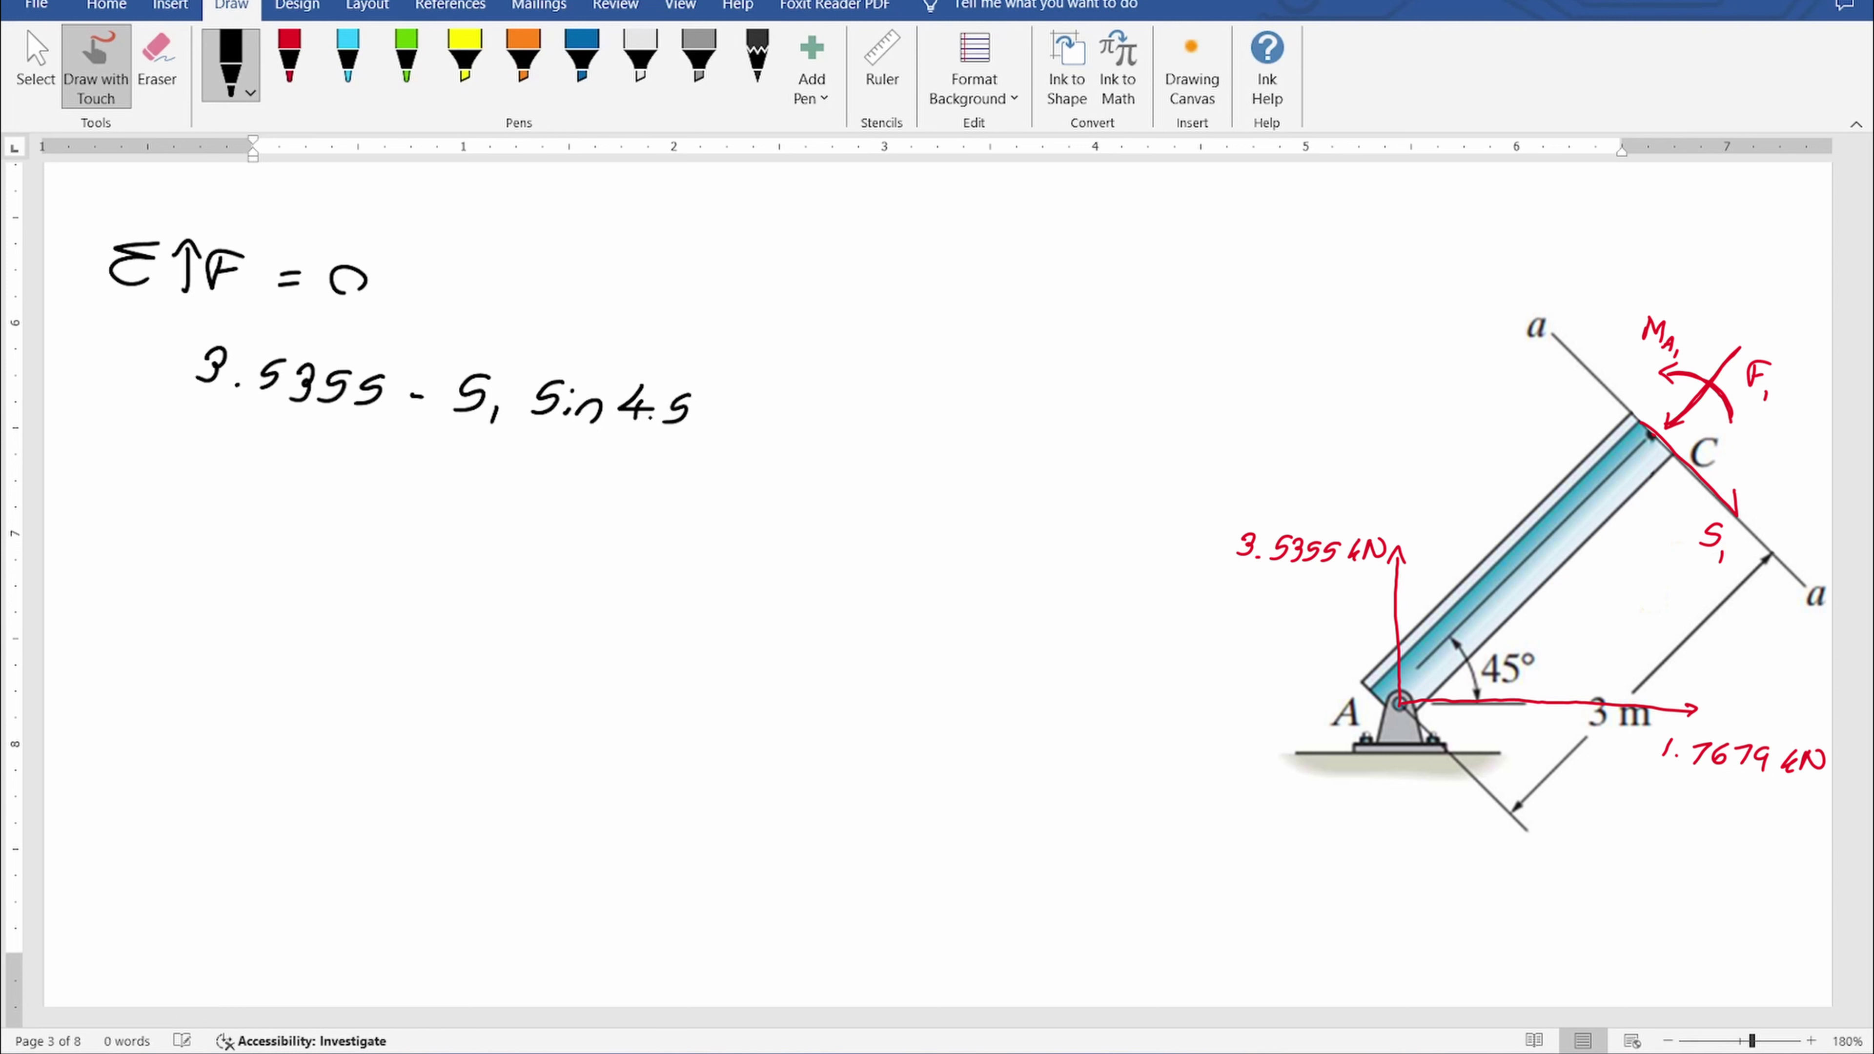
- Complete the line with − F1 cos45 = 0
drag(784, 402, 777, 428)
drag(776, 397, 806, 391)
drag(774, 415, 799, 412)
drag(806, 429, 877, 432)
drag(896, 417, 907, 430)
mouse_move(963, 410)
mouse_down()
mouse_move(984, 444)
mouse_move(1074, 427)
mouse_up()
click(1036, 430)
click(1036, 442)
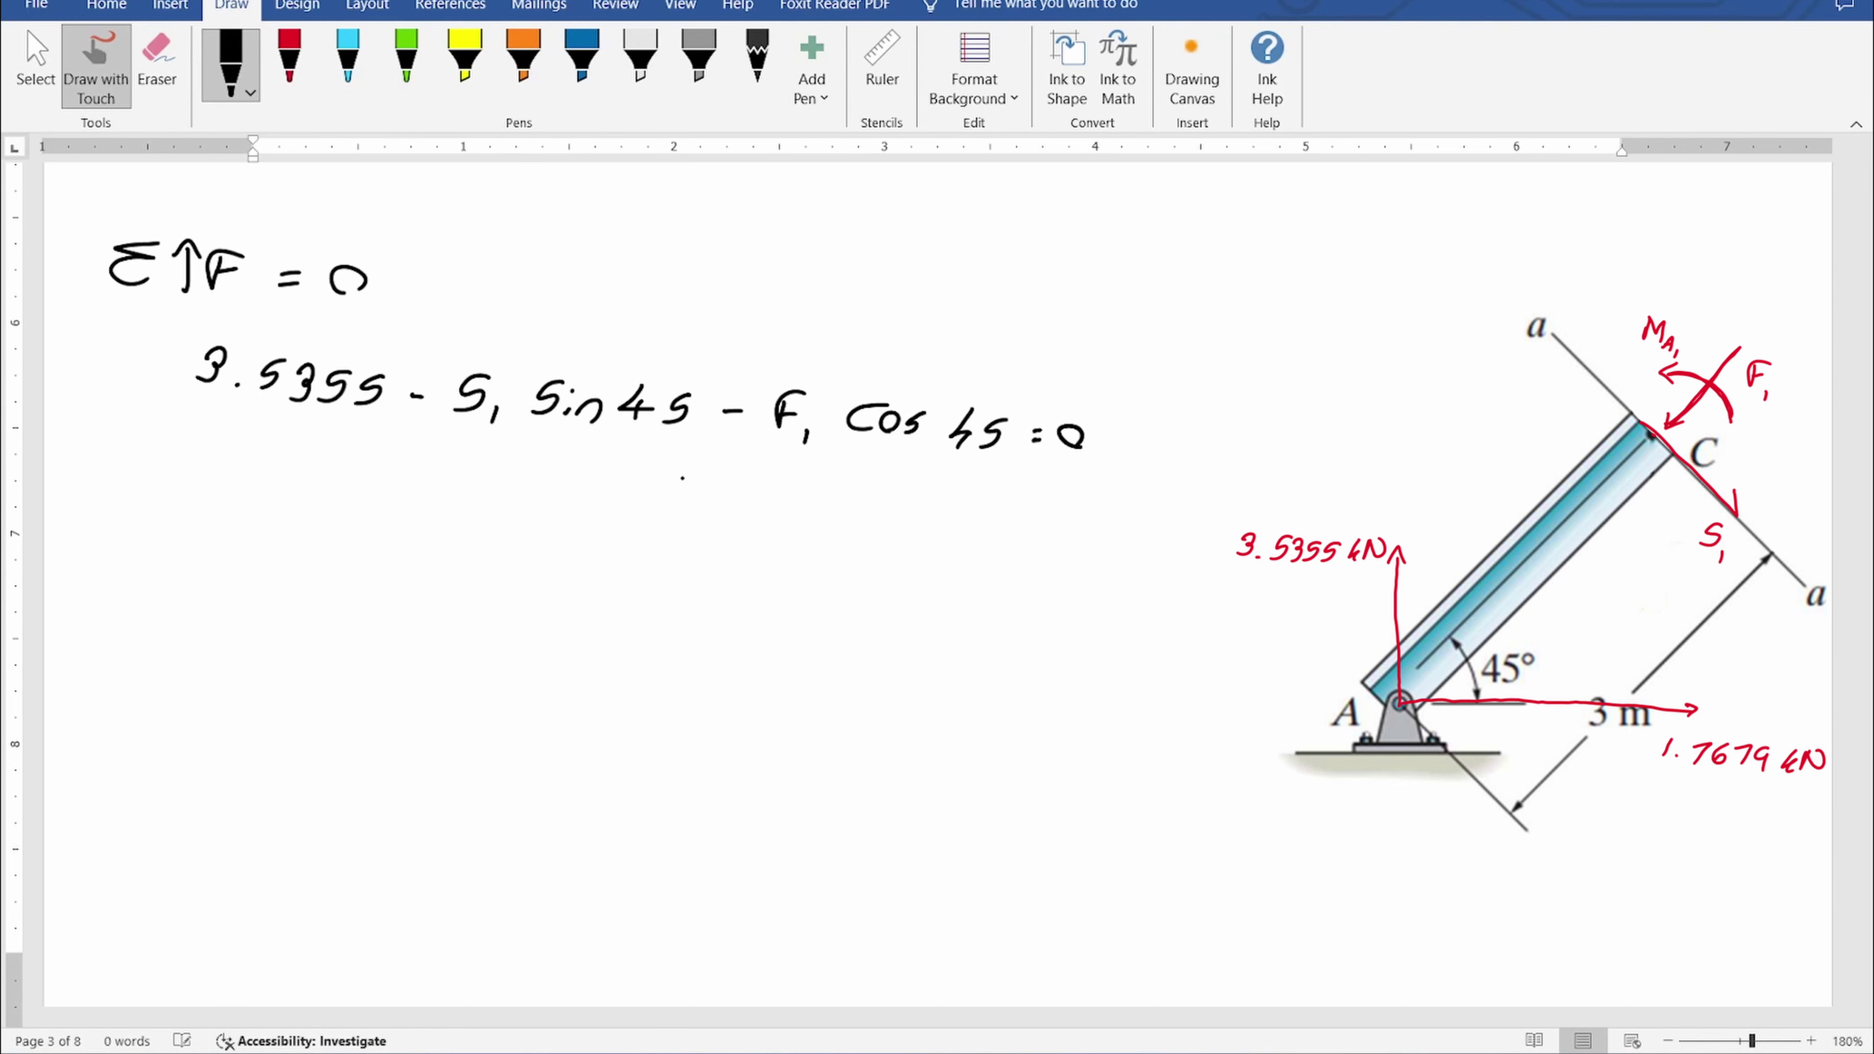
- Write the simplified line 3.5355 − 0.7071S1 − 0.7071F1 = 0
click(232, 473)
mouse_move(193, 443)
mouse_down()
mouse_move(187, 469)
mouse_move(255, 484)
mouse_up()
mouse_move(290, 462)
mouse_down()
mouse_move(309, 472)
mouse_move(289, 491)
mouse_up()
mouse_move(344, 465)
mouse_down()
mouse_move(318, 493)
mouse_move(356, 492)
mouse_up()
mouse_move(401, 479)
mouse_down()
mouse_move(471, 499)
mouse_move(474, 480)
mouse_move(516, 507)
mouse_move(552, 486)
mouse_move(584, 511)
mouse_up()
click(496, 496)
click(566, 485)
mouse_move(607, 481)
mouse_down()
mouse_move(604, 514)
mouse_move(636, 494)
mouse_move(619, 517)
mouse_move(653, 536)
mouse_up()
click(702, 515)
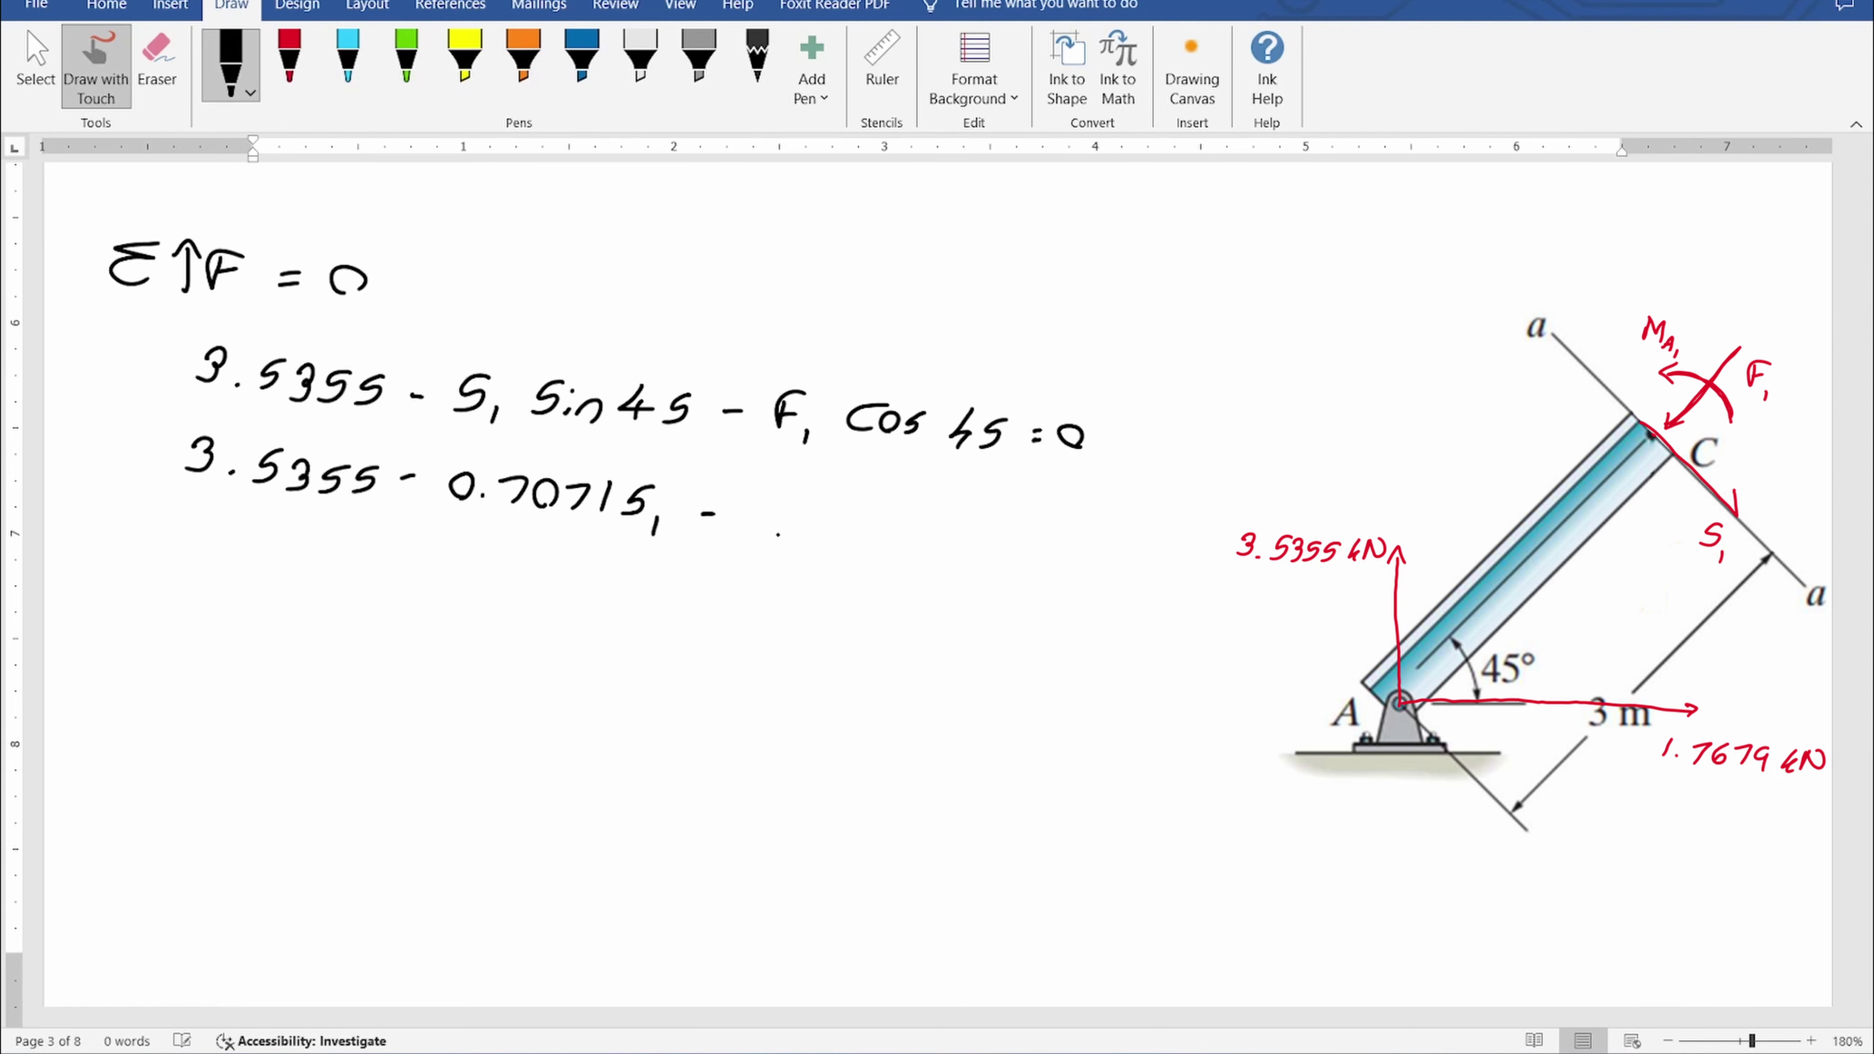
click(790, 527)
mouse_move(771, 524)
mouse_down()
mouse_move(746, 520)
mouse_move(933, 544)
mouse_up()
click(909, 542)
drag(933, 529, 1157, 545)
- Tag the simplified equation with a red circled 1, then return to black ink
click(290, 63)
drag(1197, 530, 1193, 531)
drag(1188, 548, 1190, 567)
click(230, 58)
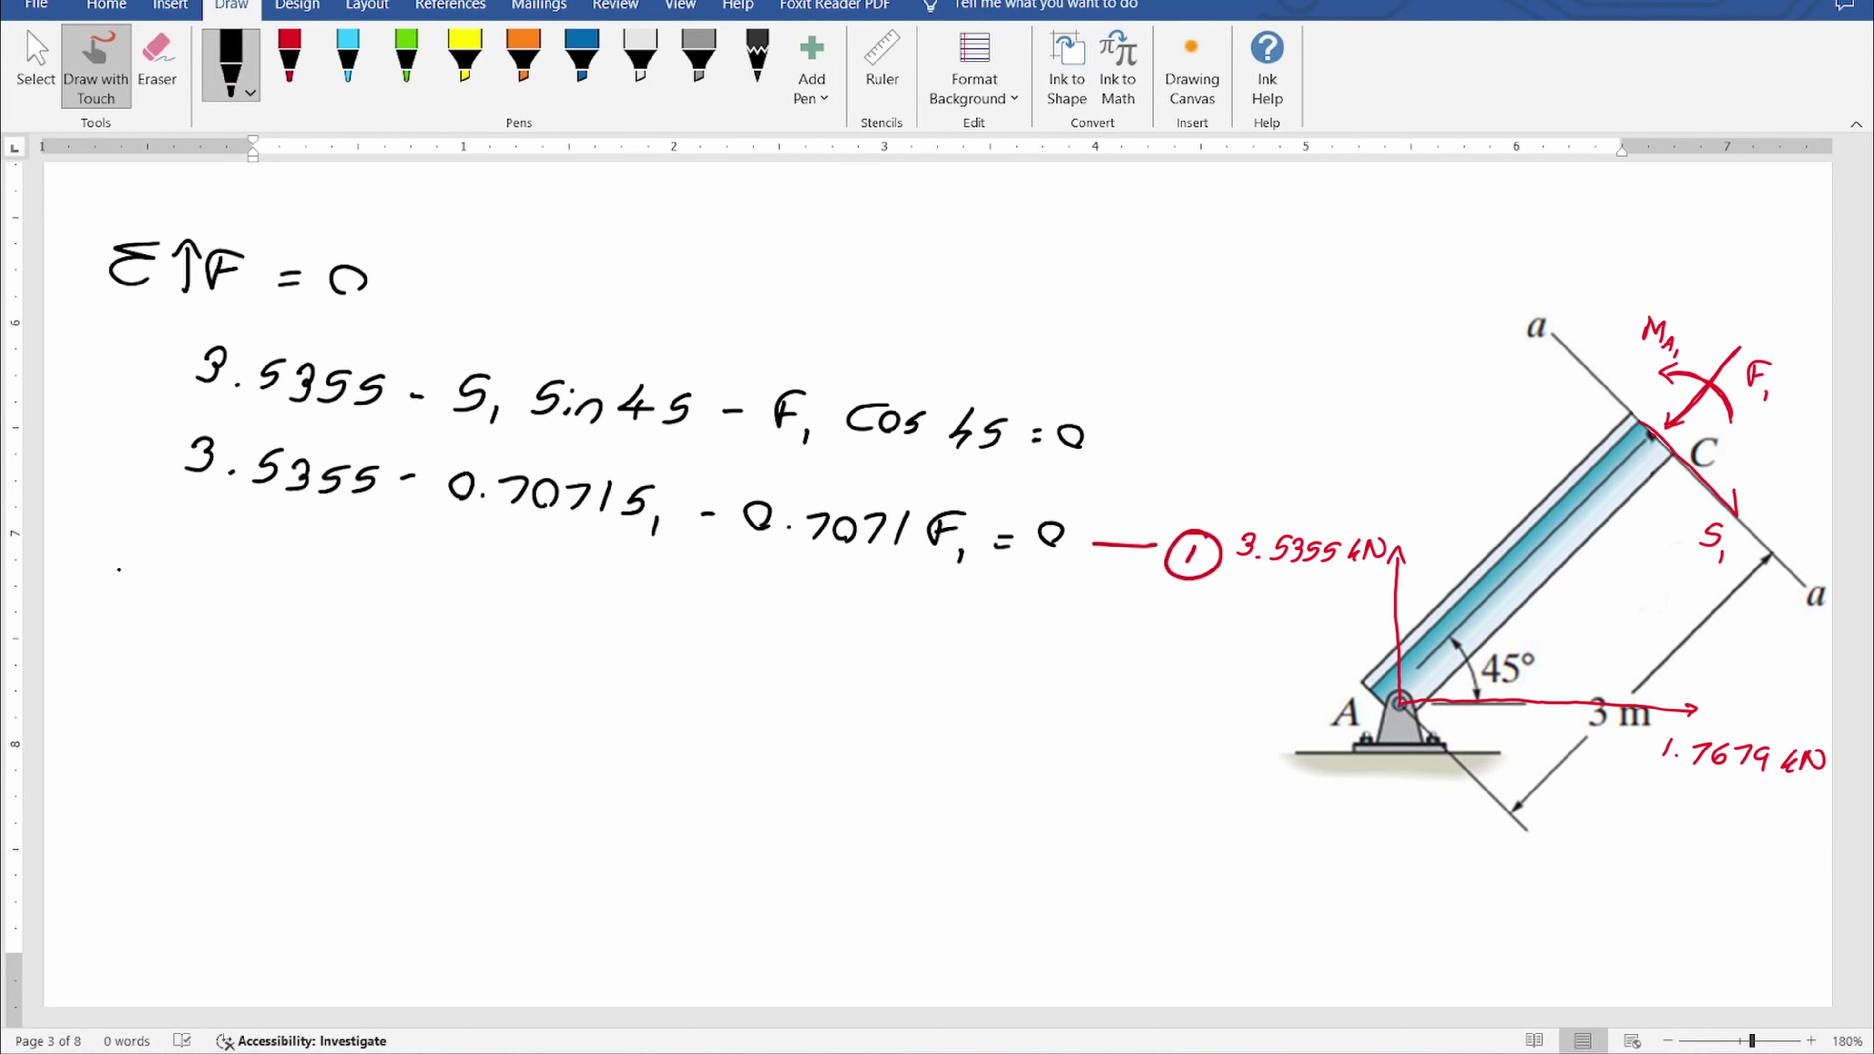
- Start the horizontal balance heading ΣF→ = 0
drag(157, 583, 173, 624)
mouse_move(178, 604)
mouse_down()
mouse_move(214, 555)
mouse_move(254, 605)
mouse_up()
drag(302, 597, 300, 598)
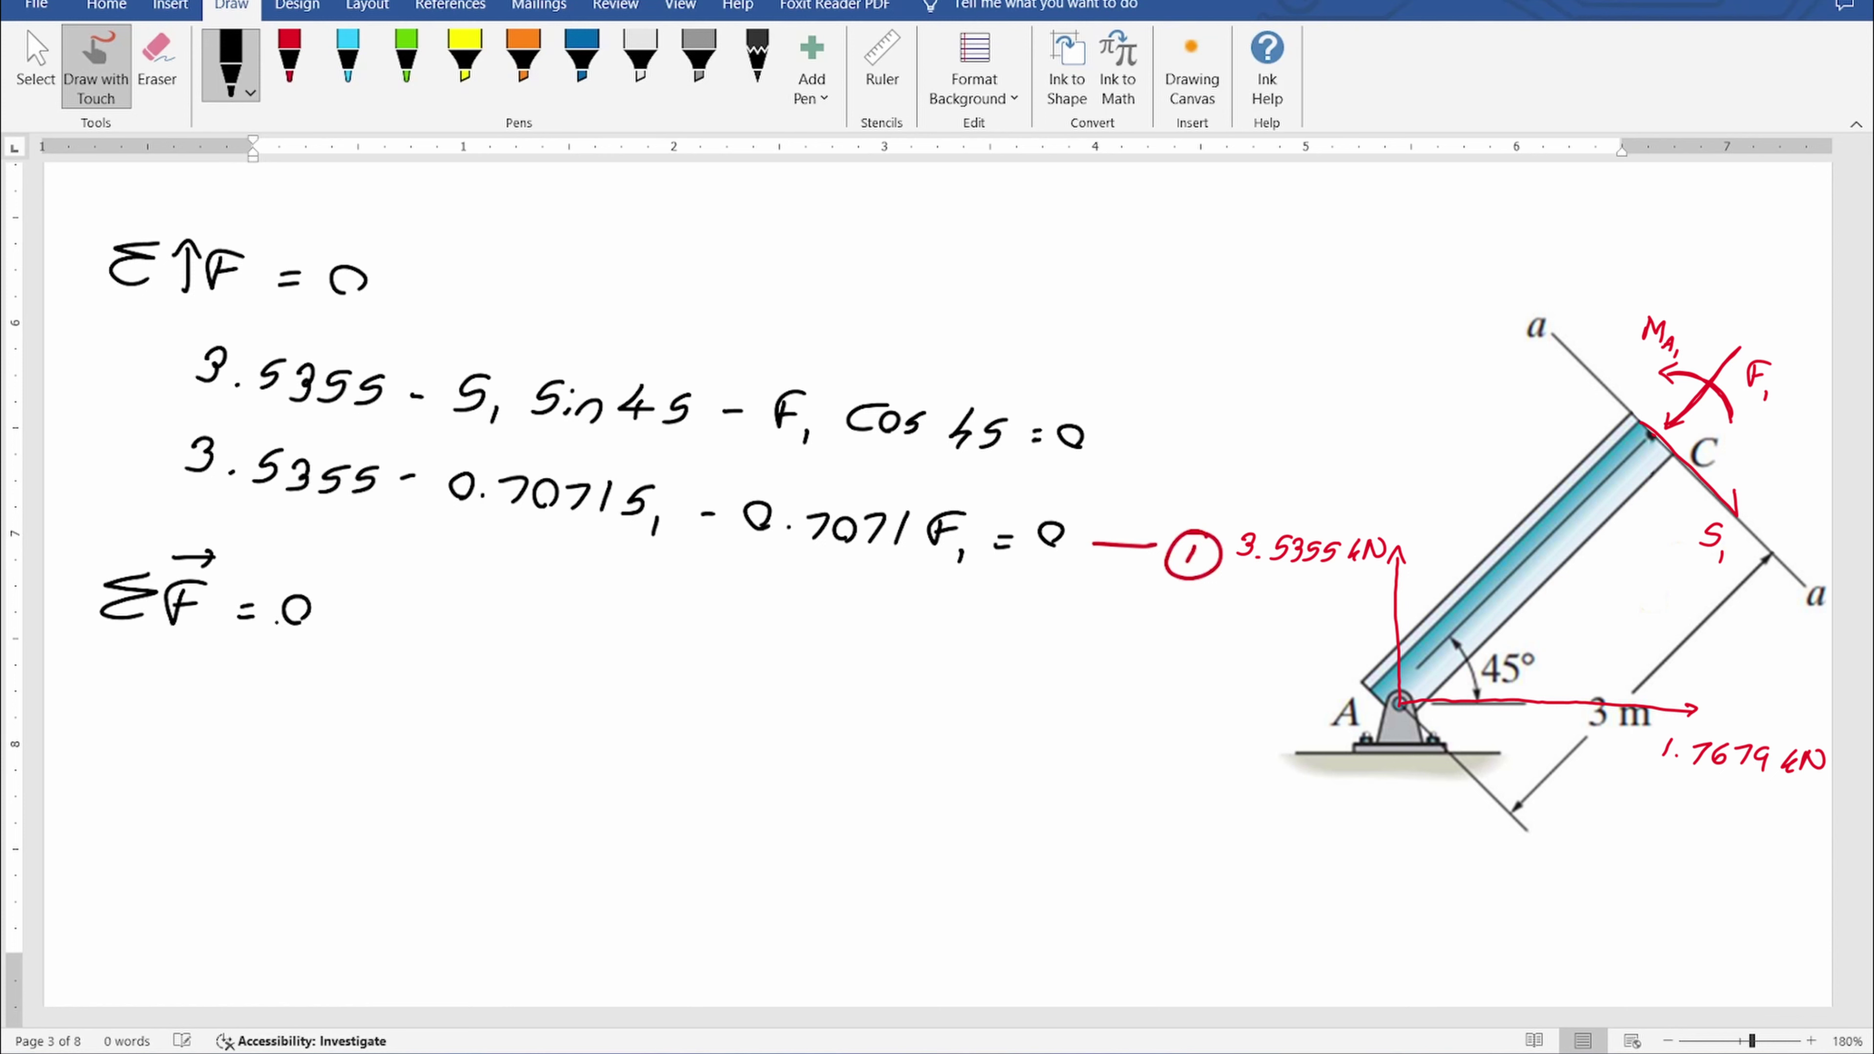
- Handwrite the force balance 1.7679 + S1 cos 45 − F1 sin 45 = 0 in black ink
drag(227, 701, 237, 727)
mouse_move(290, 697)
mouse_down()
mouse_move(272, 716)
mouse_move(317, 734)
mouse_up()
drag(370, 710, 367, 738)
mouse_move(425, 718)
mouse_down()
mouse_move(425, 741)
mouse_move(438, 728)
mouse_up()
mouse_move(509, 717)
mouse_down()
mouse_move(484, 744)
mouse_move(568, 759)
mouse_up()
drag(594, 738, 590, 760)
drag(673, 730, 668, 772)
mouse_move(716, 741)
mouse_down()
mouse_move(700, 768)
mouse_move(845, 734)
mouse_up()
drag(817, 753, 828, 753)
drag(839, 769, 854, 776)
drag(885, 761, 967, 780)
mouse_move(1016, 755)
mouse_down()
mouse_move(994, 779)
mouse_move(1053, 770)
mouse_up()
drag(1087, 754, 1084, 778)
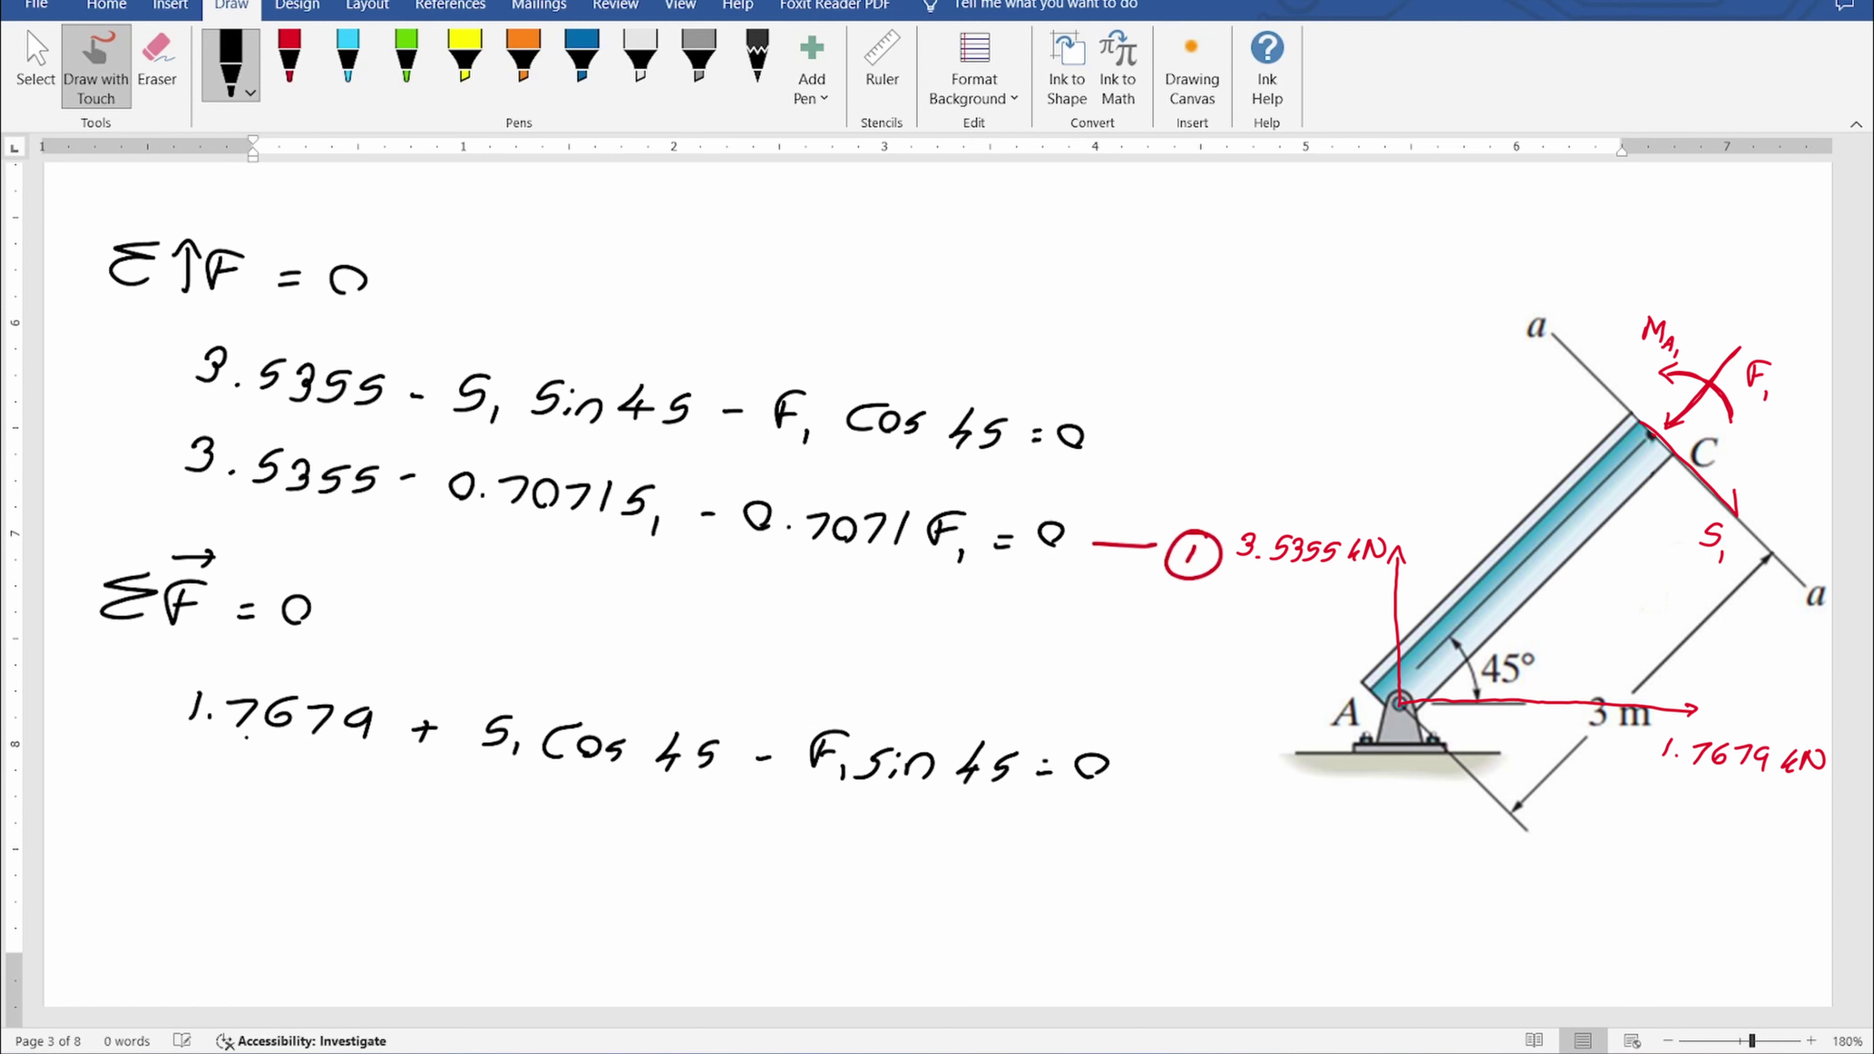
- Start the simplified line below with 1.7679 + 0.7071S1
mouse_move(231, 776)
mouse_down()
mouse_move(234, 802)
mouse_move(264, 788)
mouse_move(314, 811)
mouse_up()
mouse_move(372, 795)
mouse_down()
mouse_move(351, 801)
mouse_move(415, 825)
mouse_up()
click(413, 807)
mouse_move(411, 810)
mouse_down()
mouse_move(484, 800)
mouse_move(550, 832)
mouse_up()
click(510, 817)
click(518, 816)
drag(587, 810, 616, 838)
mouse_move(644, 811)
mouse_down()
mouse_move(643, 834)
mouse_move(671, 845)
mouse_up()
click(709, 852)
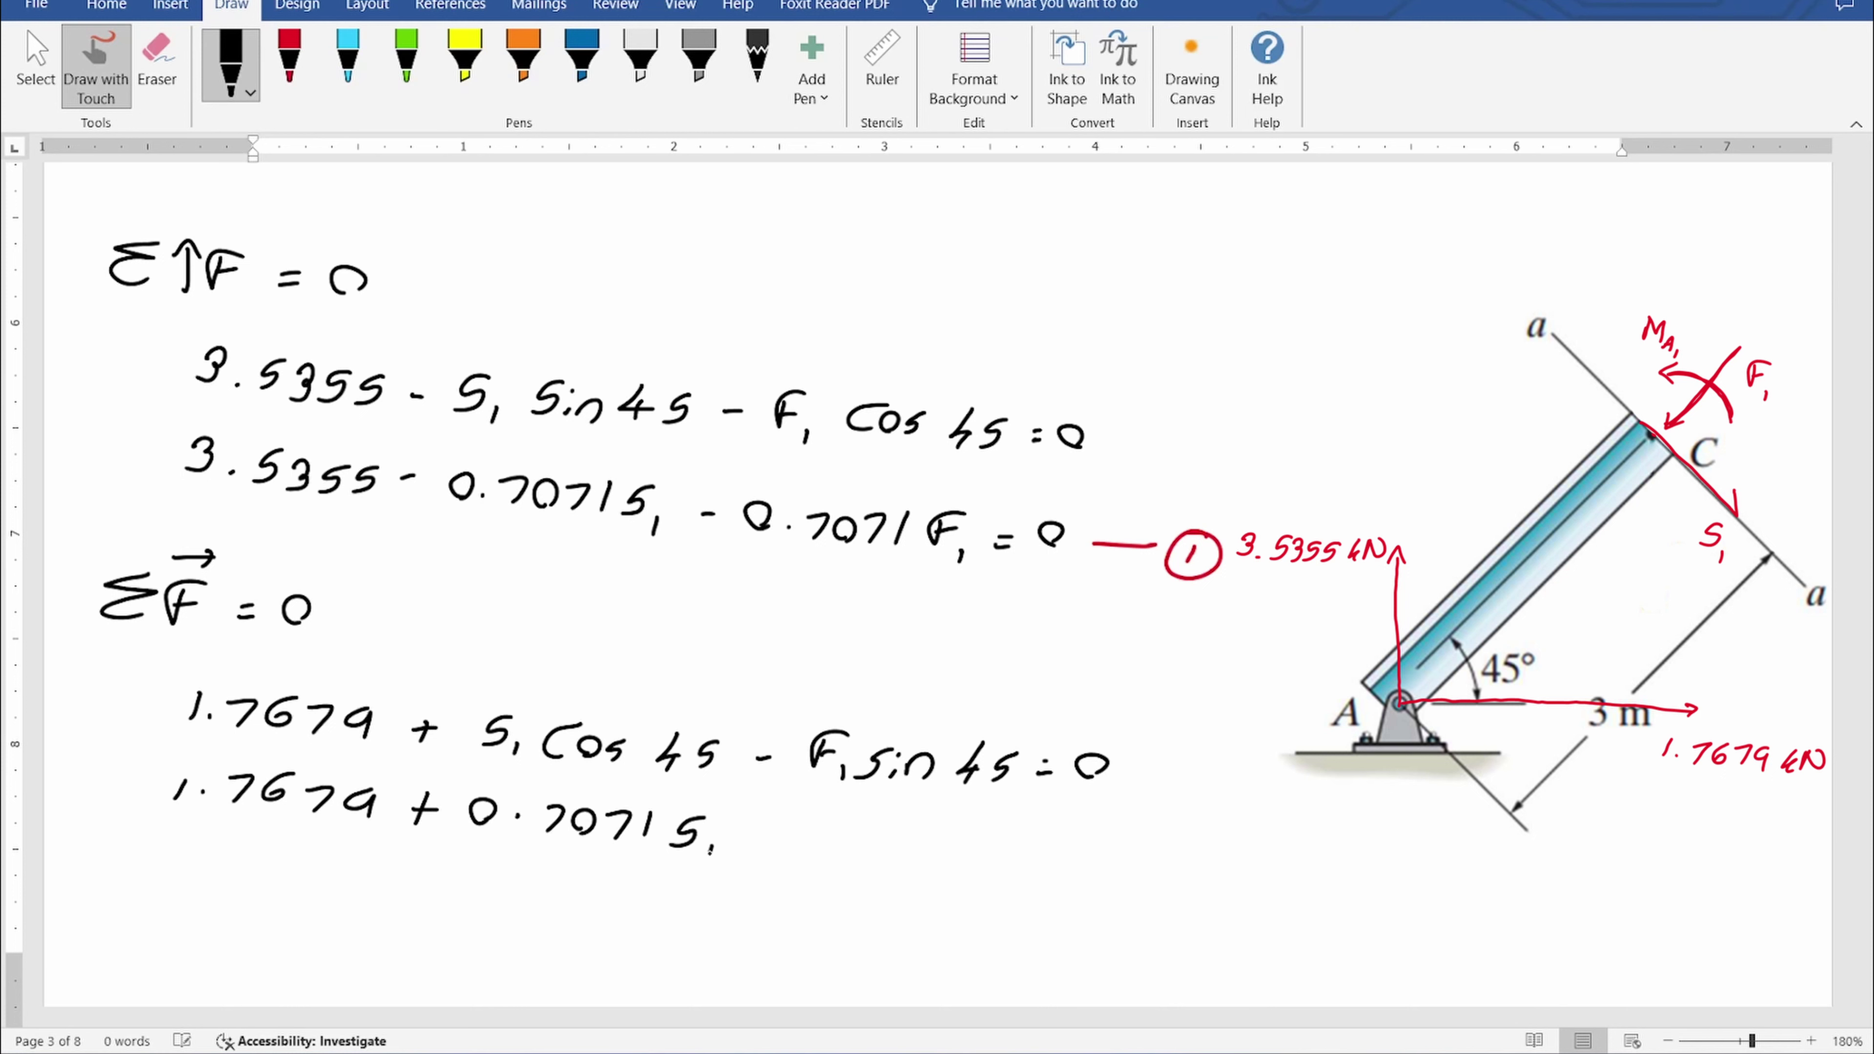
- Finish the simplified line with − 0.7071F1 = 0
click(860, 848)
drag(835, 829, 882, 860)
drag(906, 832, 974, 861)
drag(995, 844, 1033, 831)
drag(1002, 849, 1022, 846)
drag(1028, 872, 1100, 860)
drag(1140, 858, 1135, 854)
- Tag the simplified equation with a red circled 2
click(290, 59)
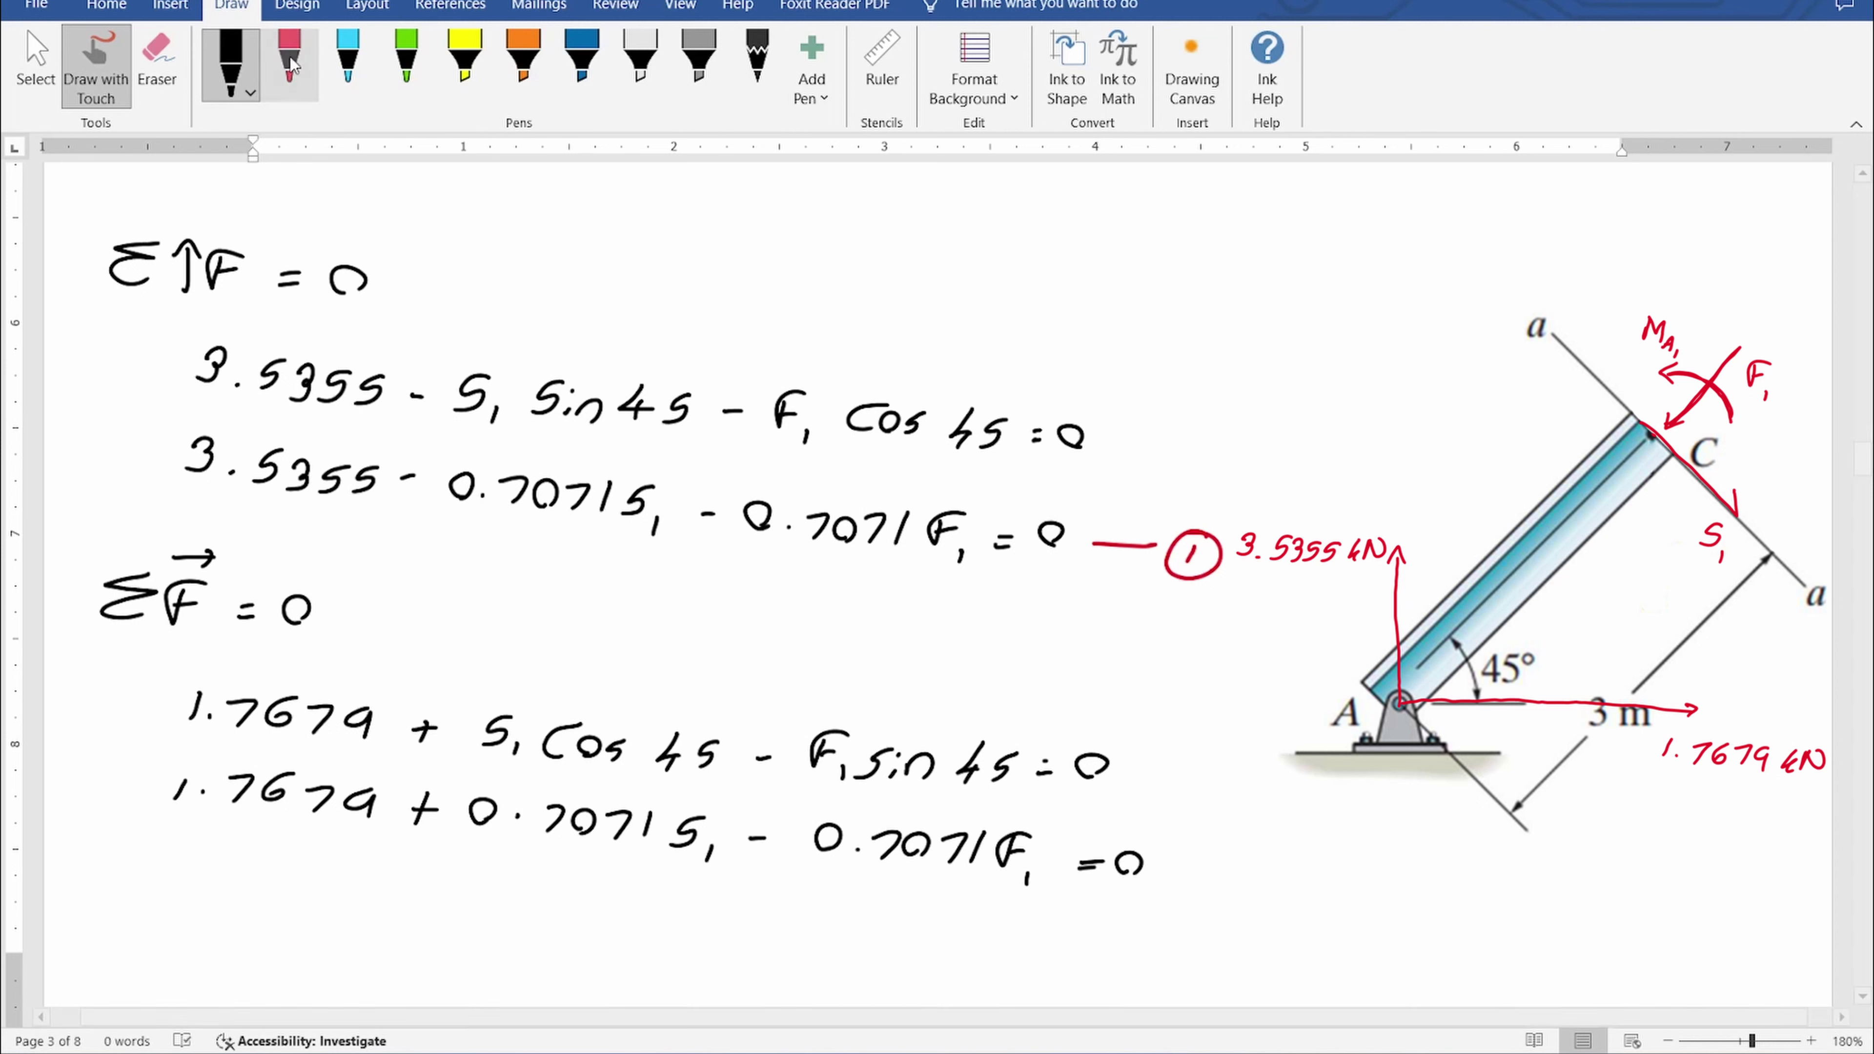
drag(1170, 867, 1285, 880)
drag(1276, 846, 1263, 847)
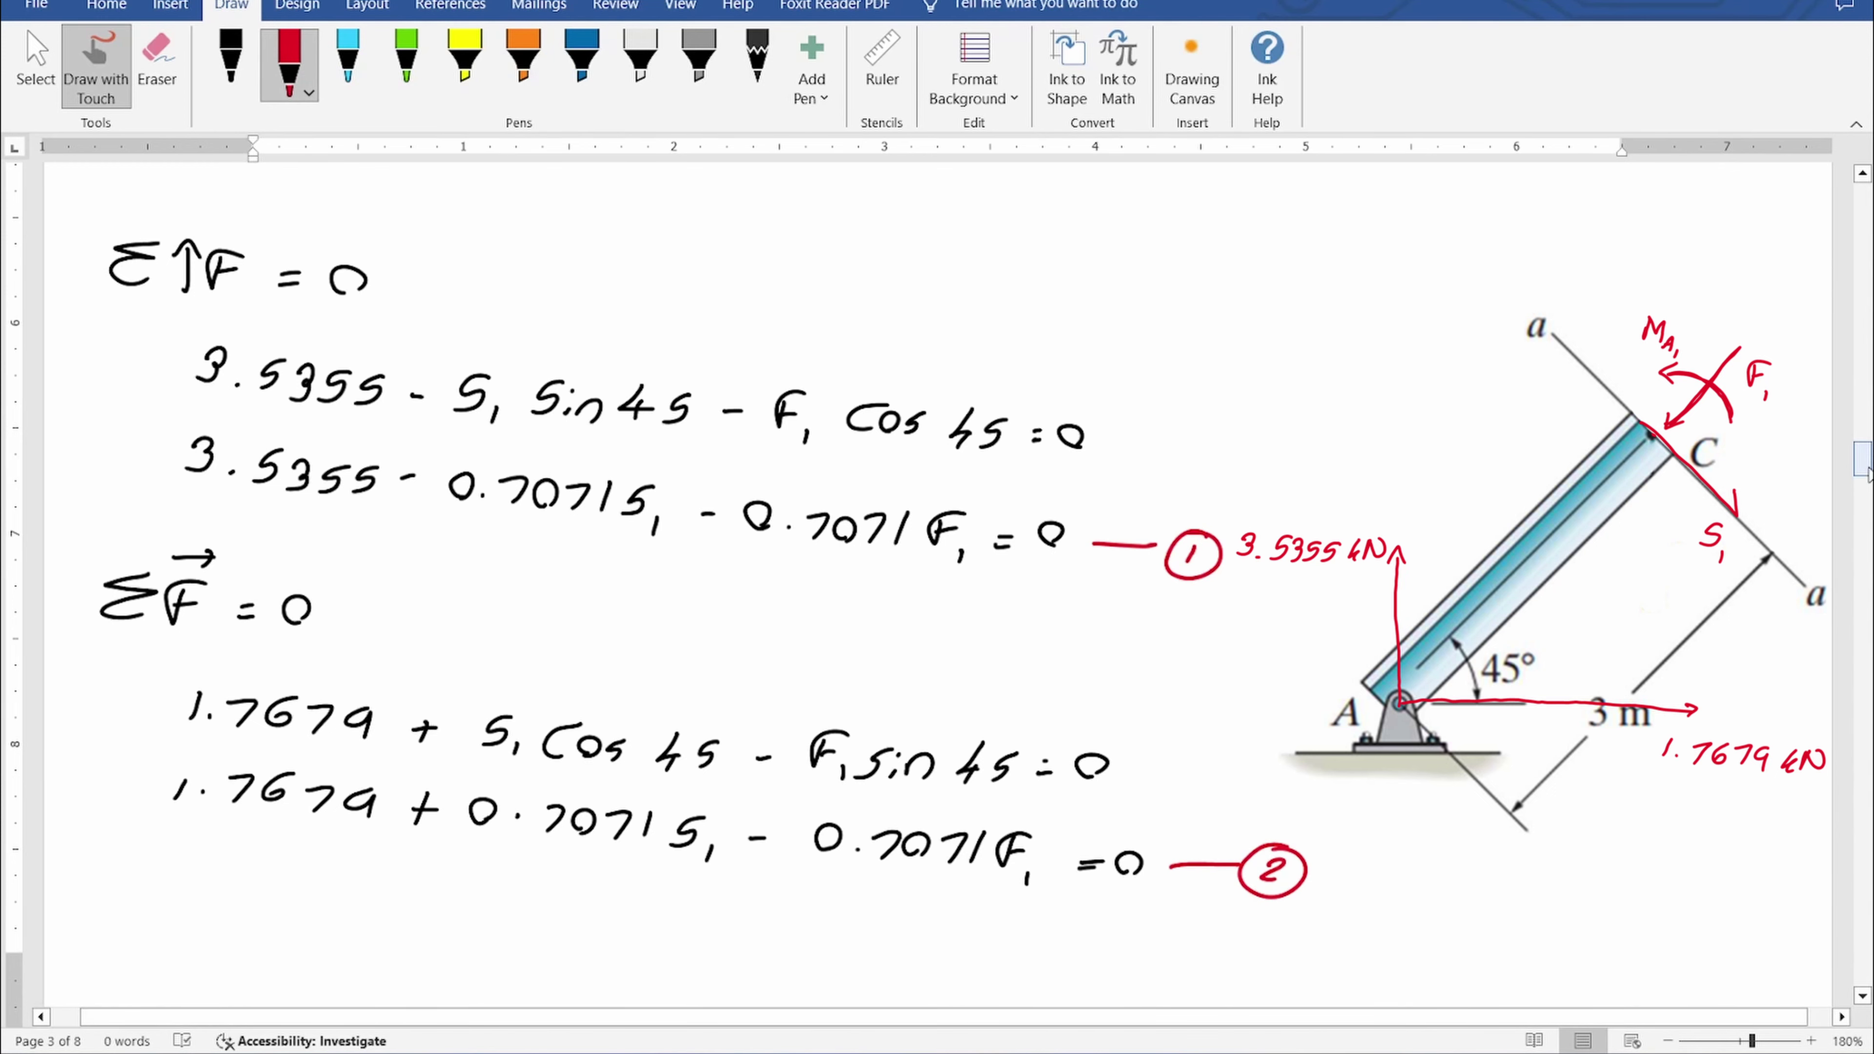
- Begin writing ① + ② in red further down the page
scroll(960, 476, down, 8)
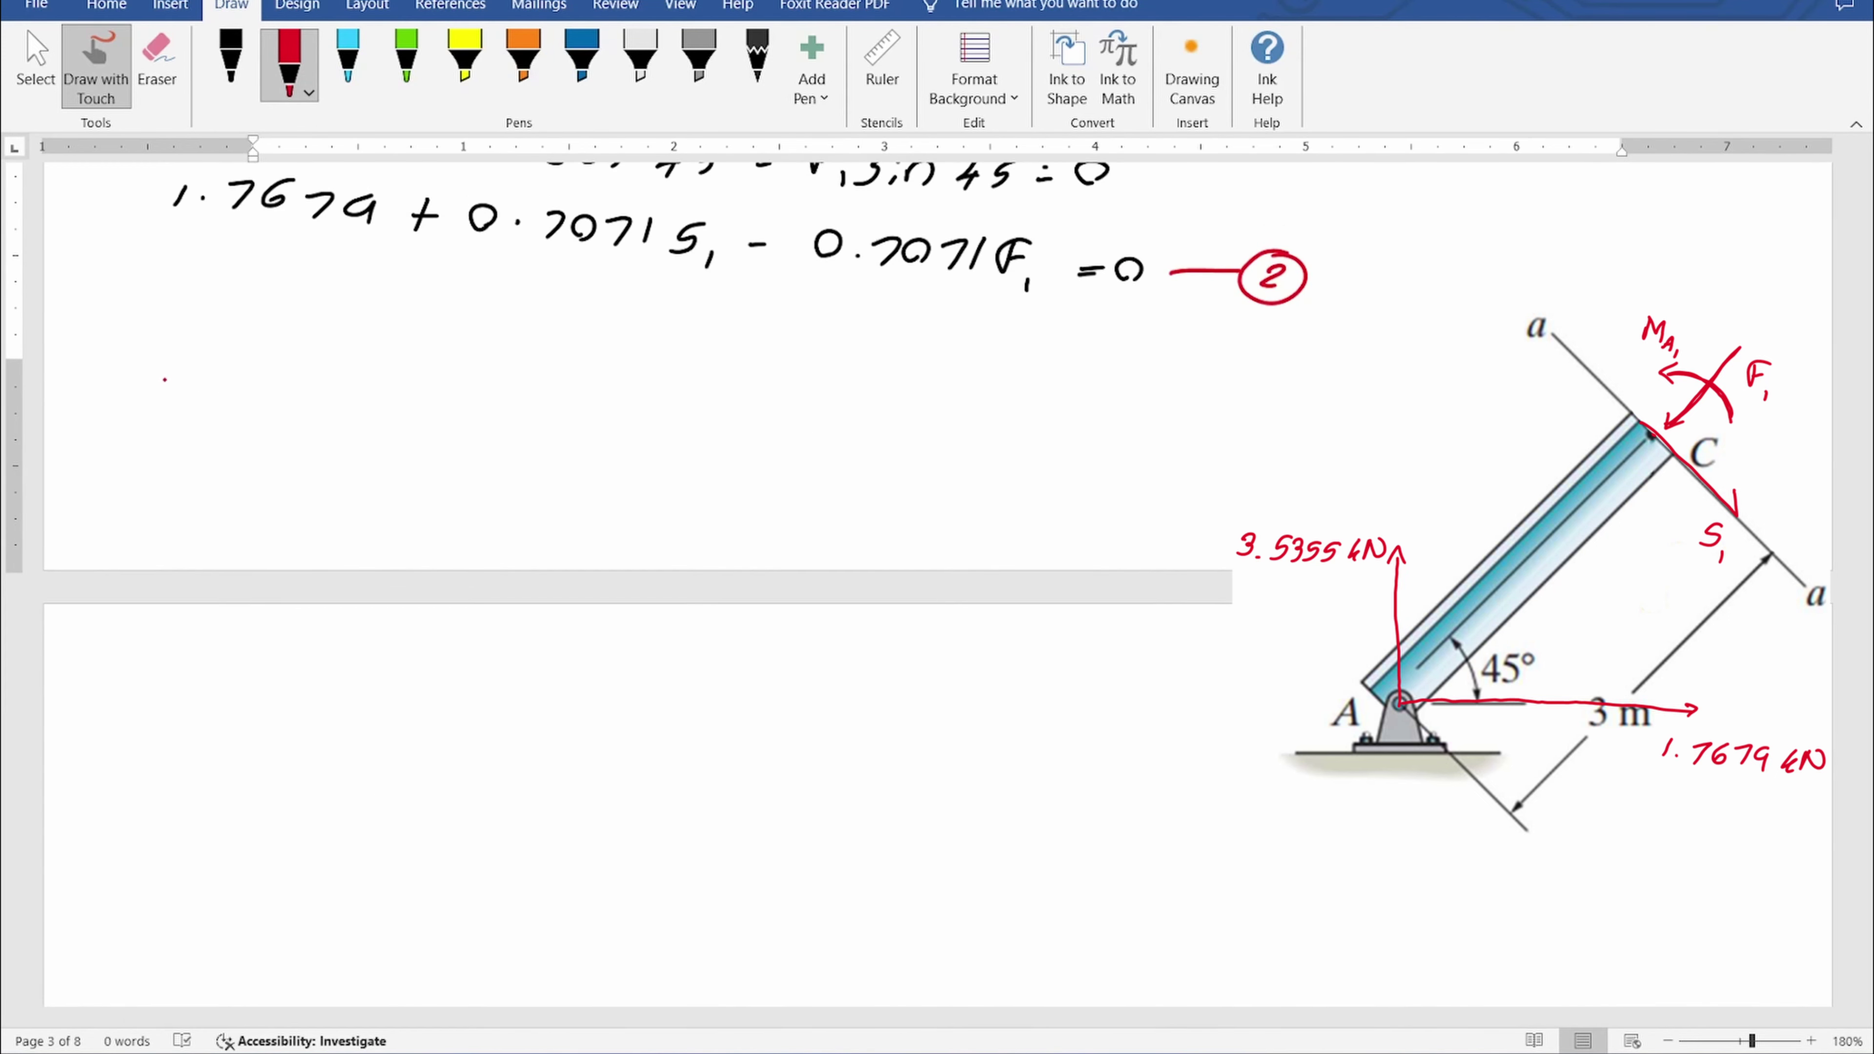
drag(108, 339, 113, 360)
mouse_move(118, 323)
mouse_down()
mouse_move(134, 347)
mouse_move(118, 322)
mouse_up()
mouse_move(192, 341)
mouse_down()
mouse_move(177, 368)
mouse_move(196, 349)
mouse_up()
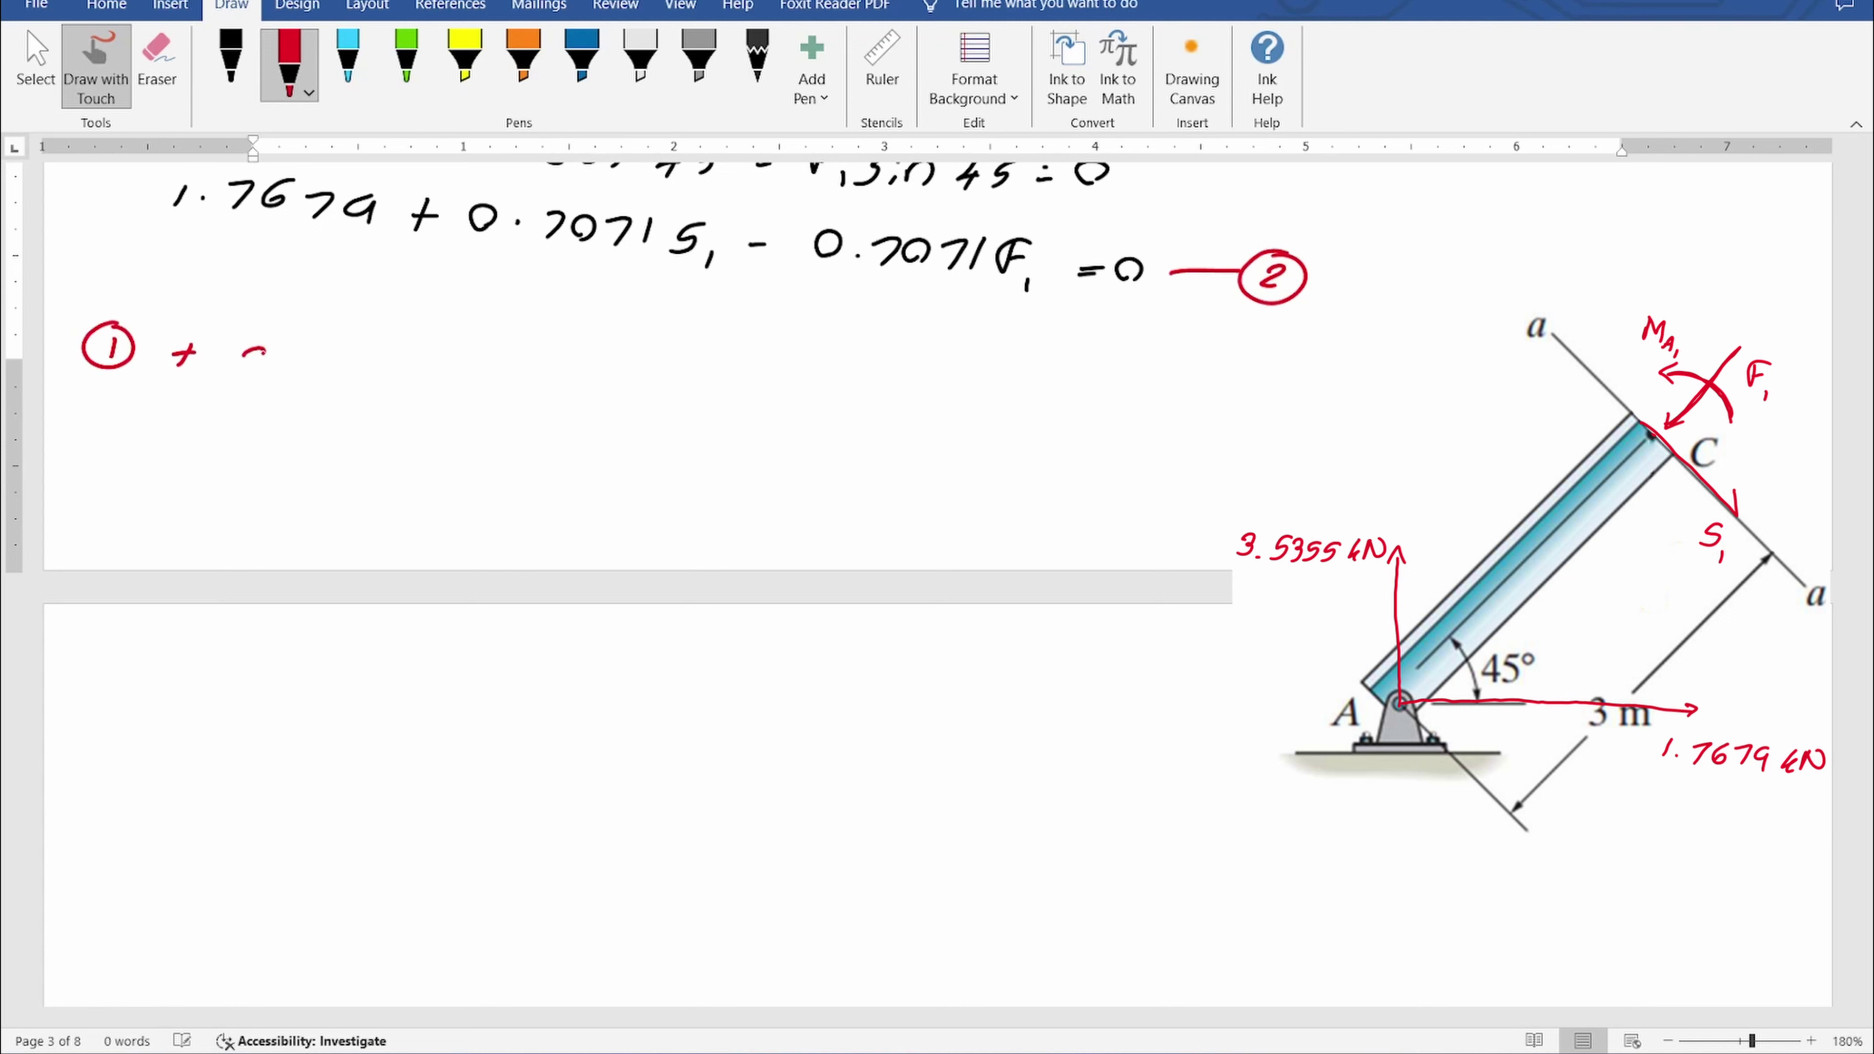